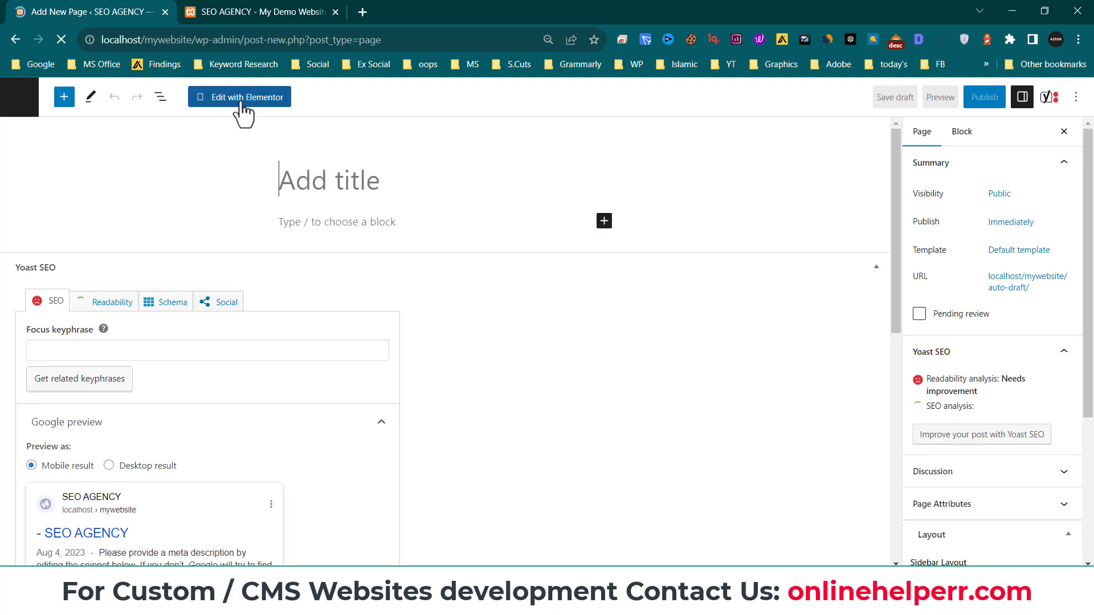
Step: Open the new page in the Elementor editor and set its title to "Header" in the page settings
{"action": "left_click", "coordinate": [227, 102]}
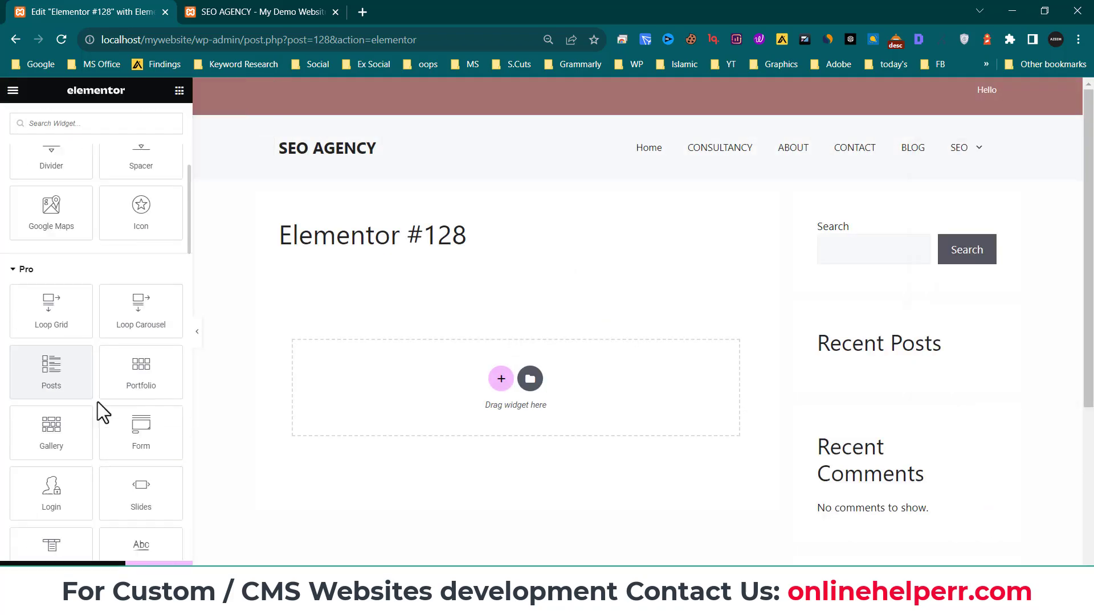
{"action": "scroll", "coordinate": [97, 402], "scroll_direction": "up", "scroll_amount": 5}
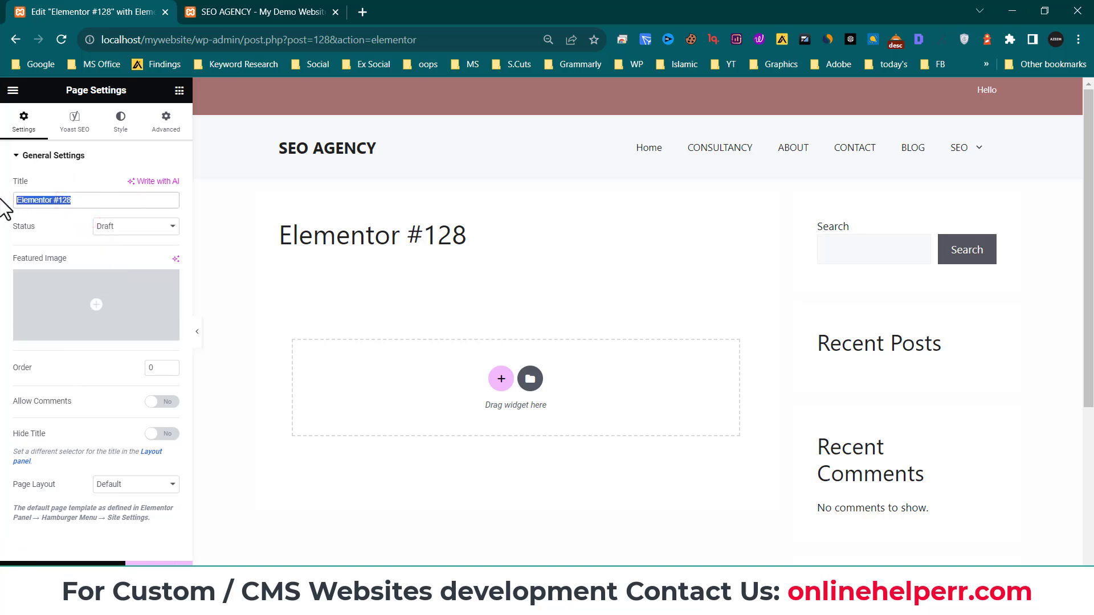
{"action": "type", "text": "Header"}
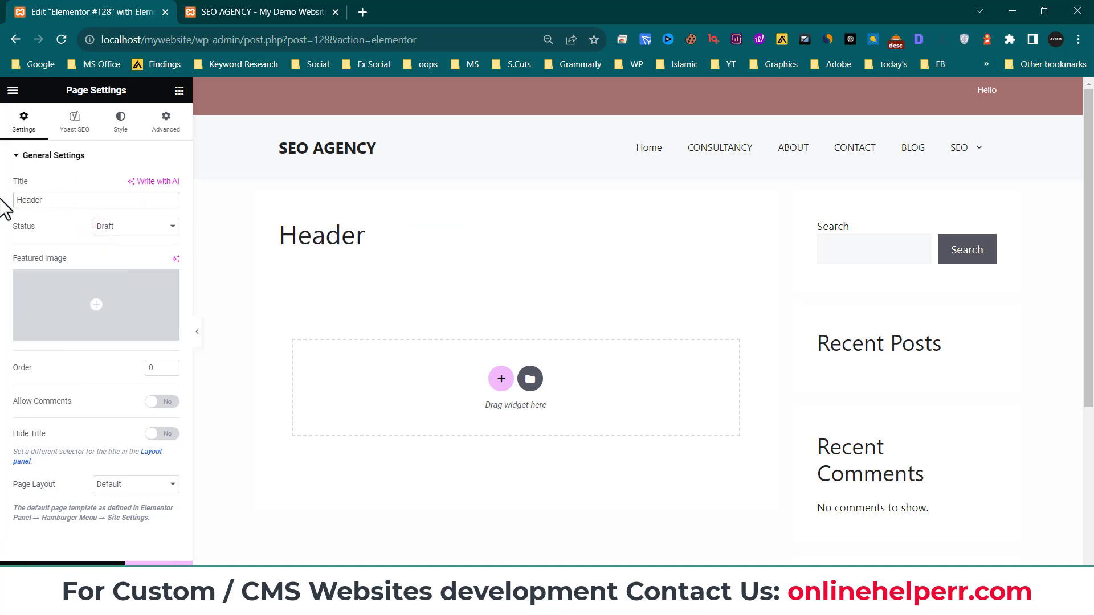
Step: Set the page layout to Elementor Canvas
{"action": "scroll", "coordinate": [405, 292], "scroll_direction": "down", "scroll_amount": 5}
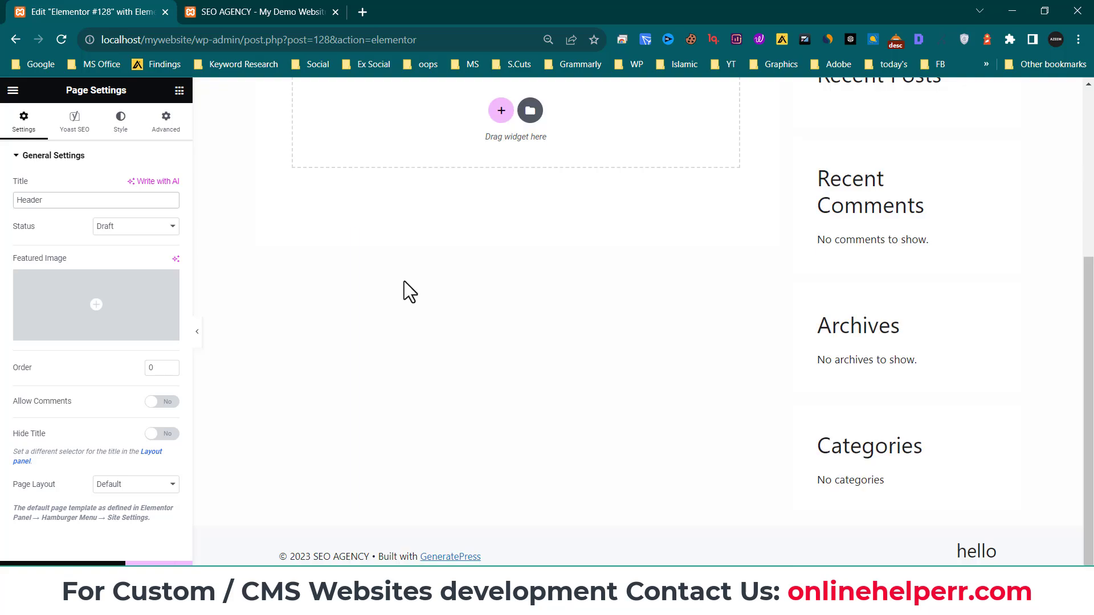
{"action": "left_click", "coordinate": [154, 490]}
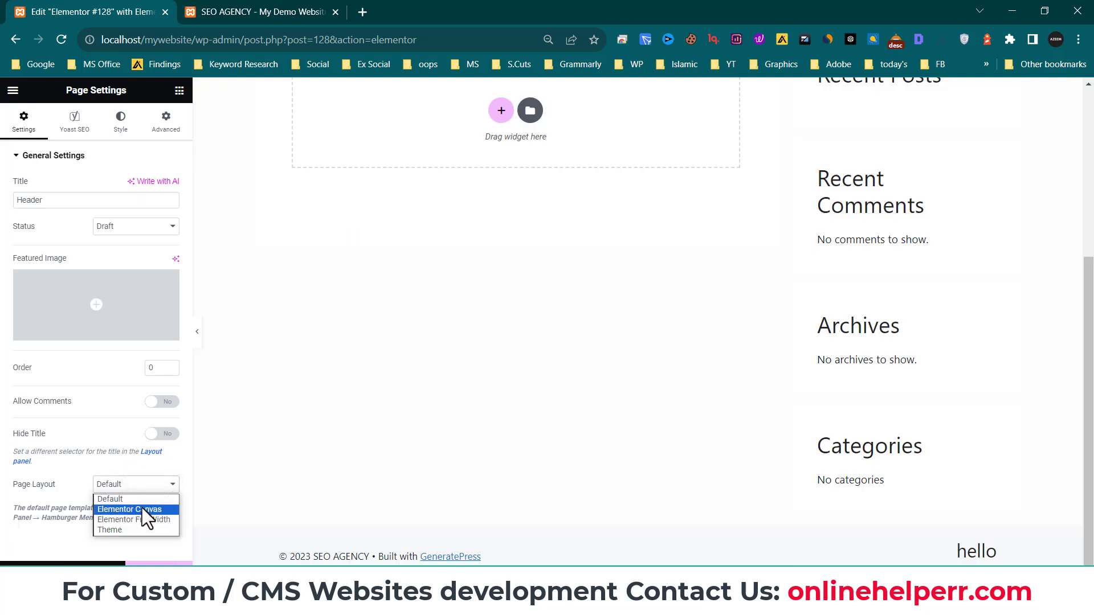
{"action": "left_click", "coordinate": [142, 508]}
Step: Add a three-column section with a narrowed first column and place a Heading widget in that column
{"action": "left_click", "coordinate": [623, 191]}
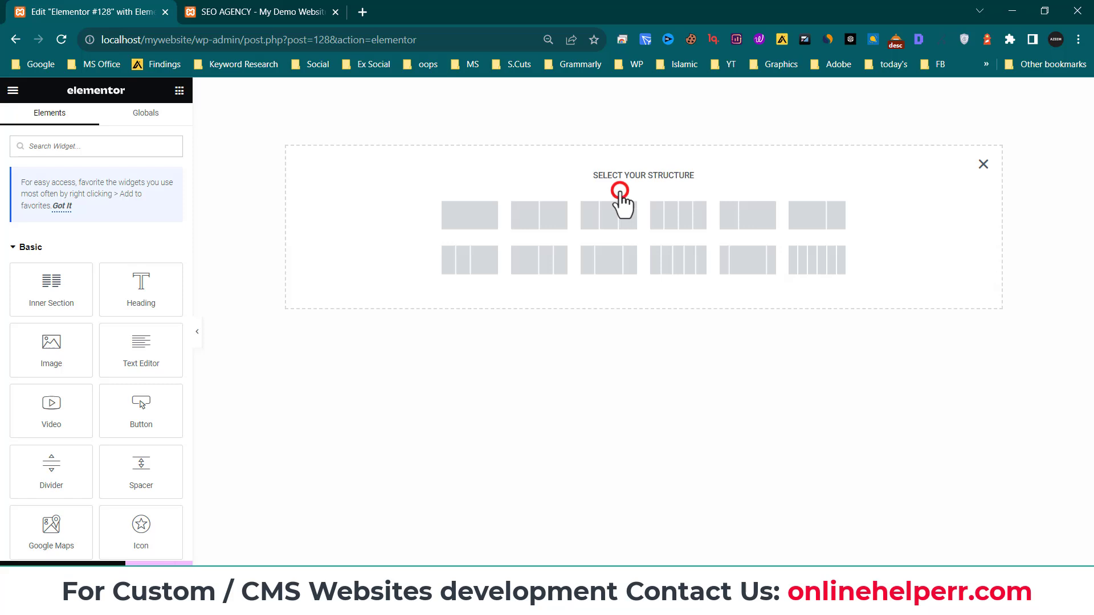
{"action": "left_click", "coordinate": [593, 225]}
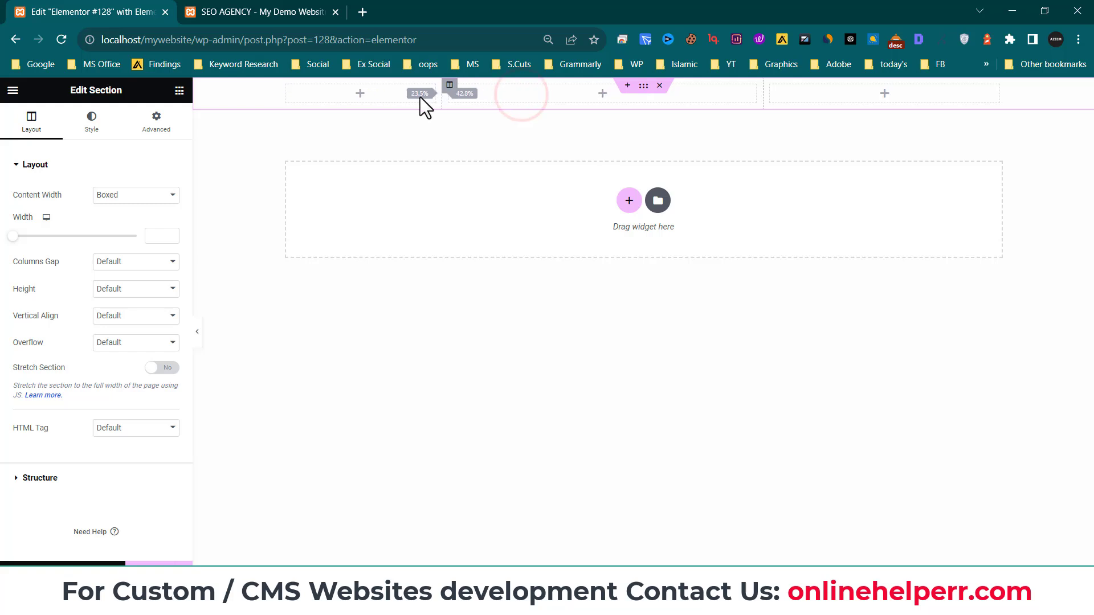
{"action": "left_click", "coordinate": [337, 94]}
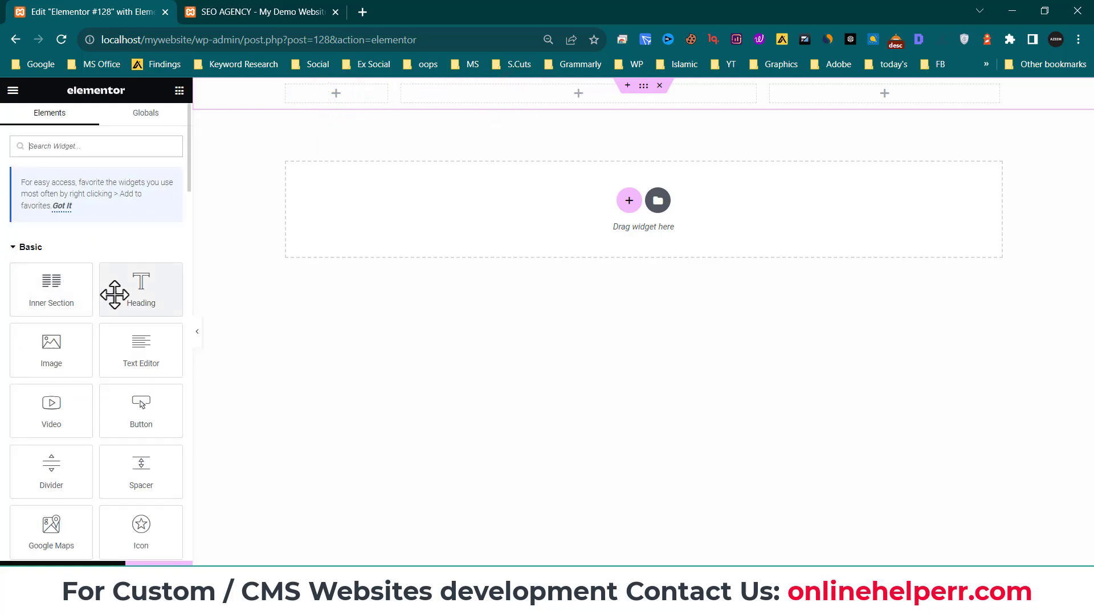
{"action": "left_click", "coordinate": [114, 294]}
Step: Set the heading's text color to black
{"action": "left_click", "coordinate": [109, 119]}
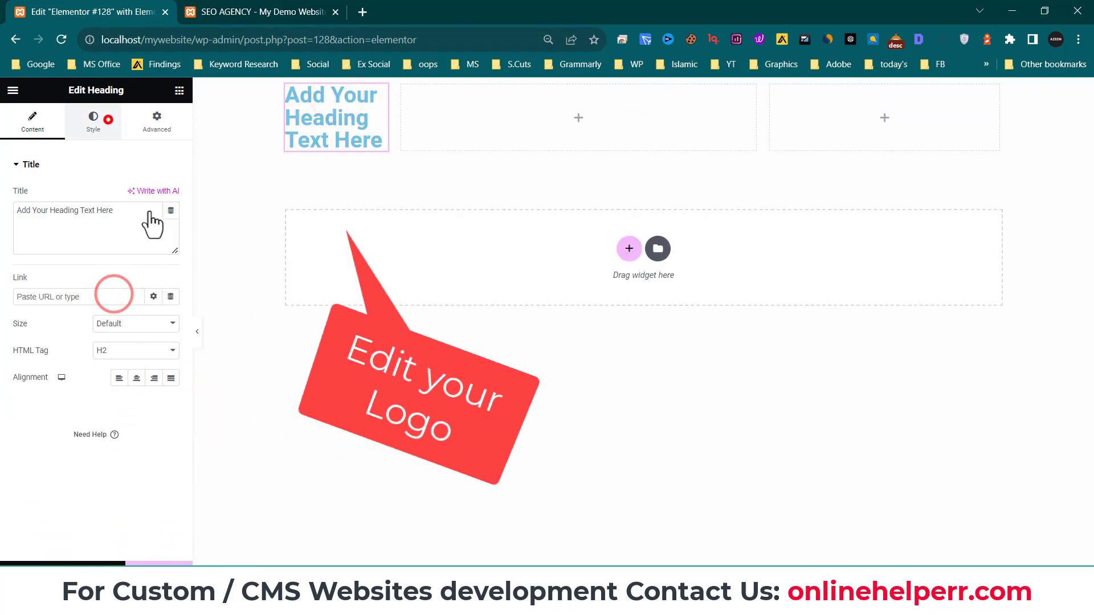
{"action": "left_click", "coordinate": [170, 200]}
{"action": "left_click", "coordinate": [139, 298]}
{"action": "left_click", "coordinate": [93, 196]}
Step: Set the heading's typography to the Poppins family at 20 px
{"action": "left_click", "coordinate": [171, 222]}
{"action": "left_click", "coordinate": [136, 281]}
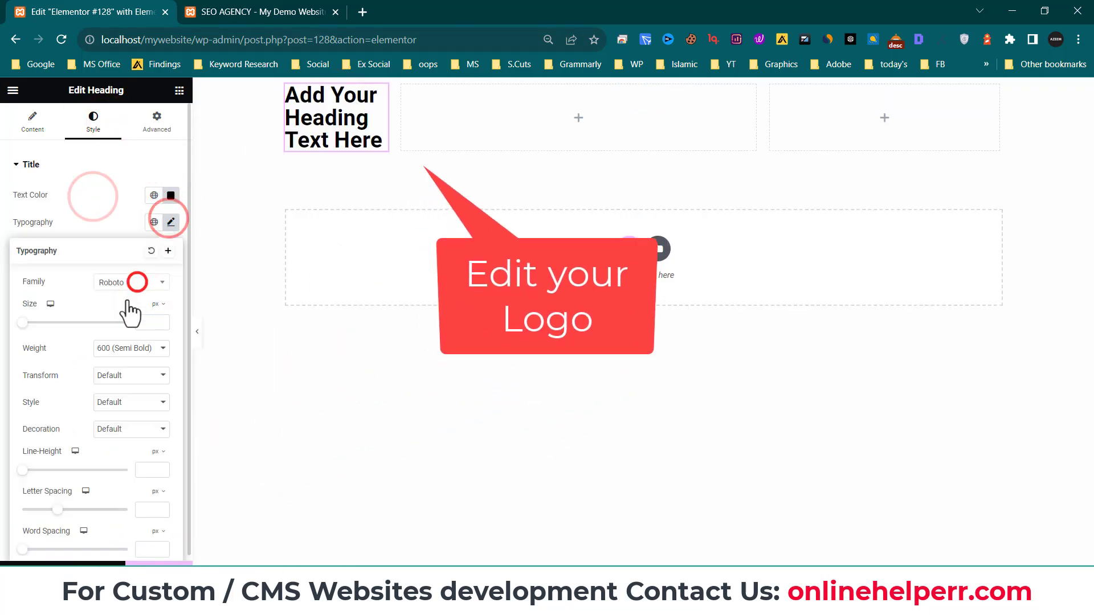
{"action": "type", "text": "pop"}
{"action": "left_click", "coordinate": [119, 410]}
{"action": "left_click", "coordinate": [141, 348]}
{"action": "left_click", "coordinate": [137, 324]}
{"action": "type", "text": "15"}
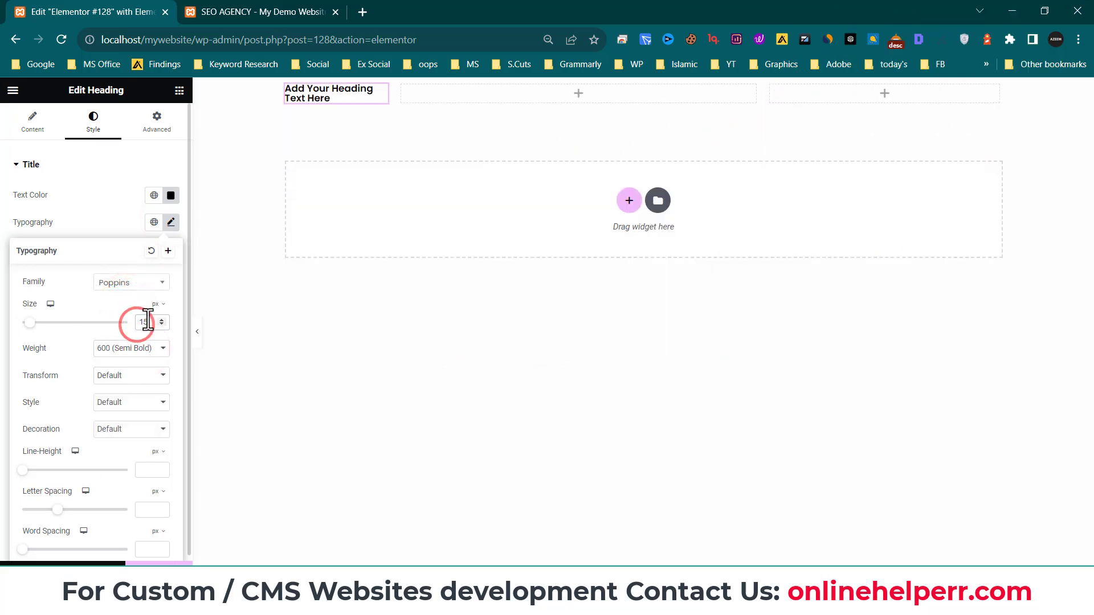
{"action": "left_click_drag", "start_coordinate": [146, 318], "coordinate": [73, 317]}
{"action": "type", "text": "20"}
Step: Replace the heading text with "ONLINE HELPER" and center it in its column
{"action": "triple_click", "coordinate": [327, 104]}
{"action": "type", "text": "ONLINE HELPER"}
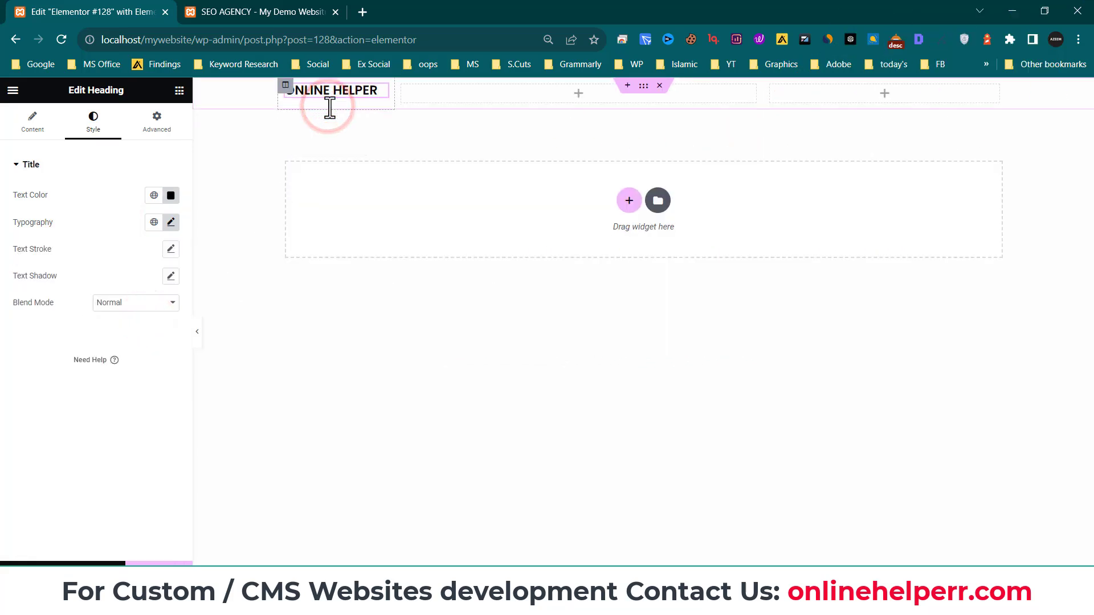
{"action": "left_click", "coordinate": [33, 120]}
{"action": "left_click", "coordinate": [134, 377]}
Step: Add a Nav Menu widget to the middle column, using Menu 1 as its menu
{"action": "left_click", "coordinate": [578, 94]}
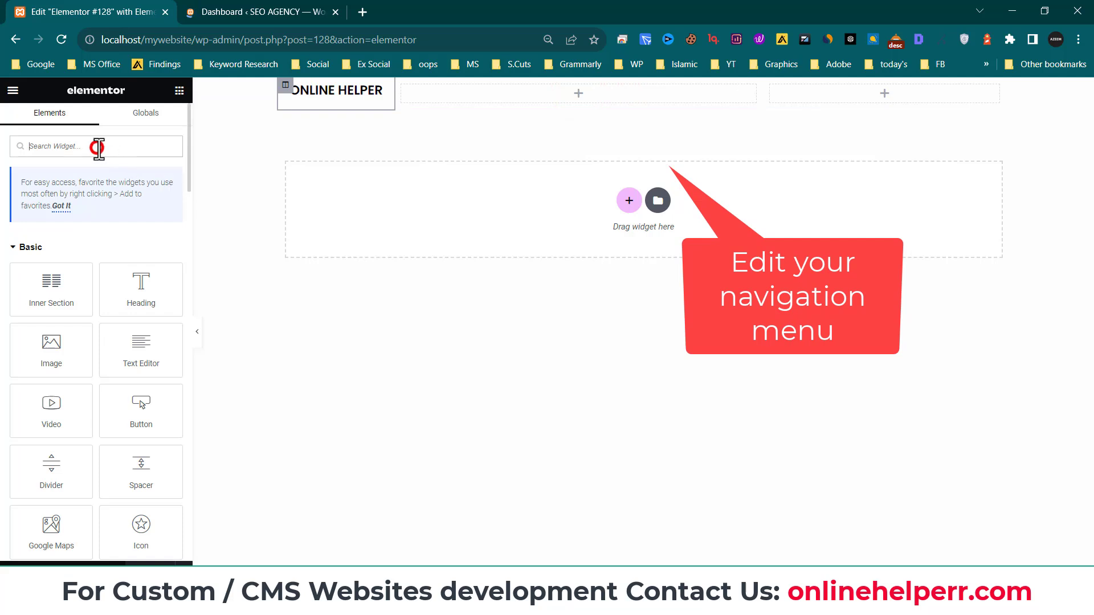
{"action": "type", "text": "NAV"}
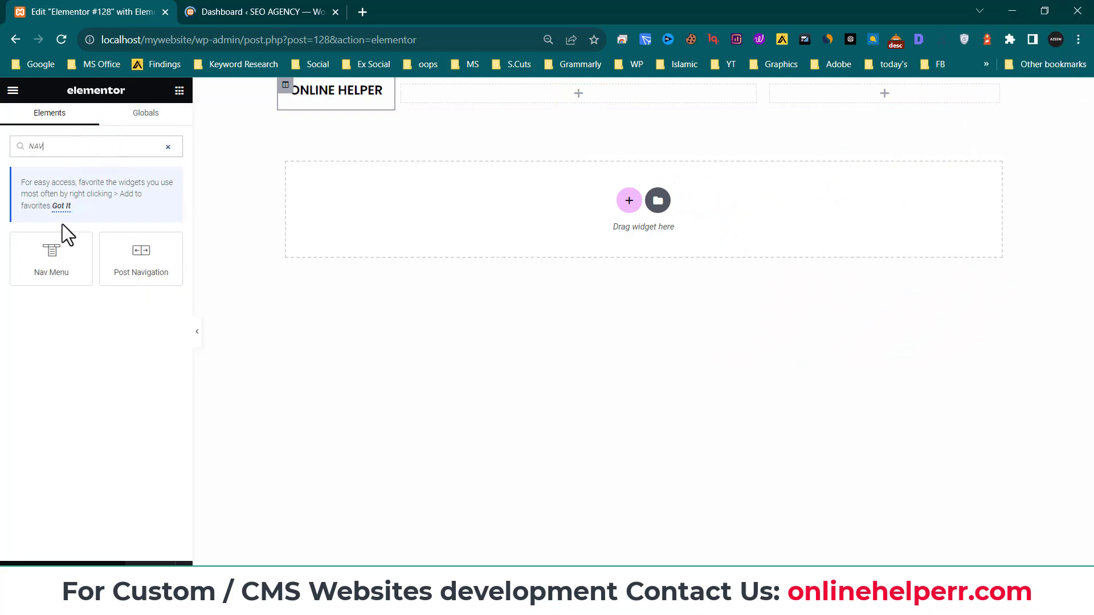
{"action": "left_click_drag", "start_coordinate": [68, 254], "coordinate": [572, 95]}
{"action": "left_click_drag", "start_coordinate": [478, 216], "coordinate": [418, 205]}
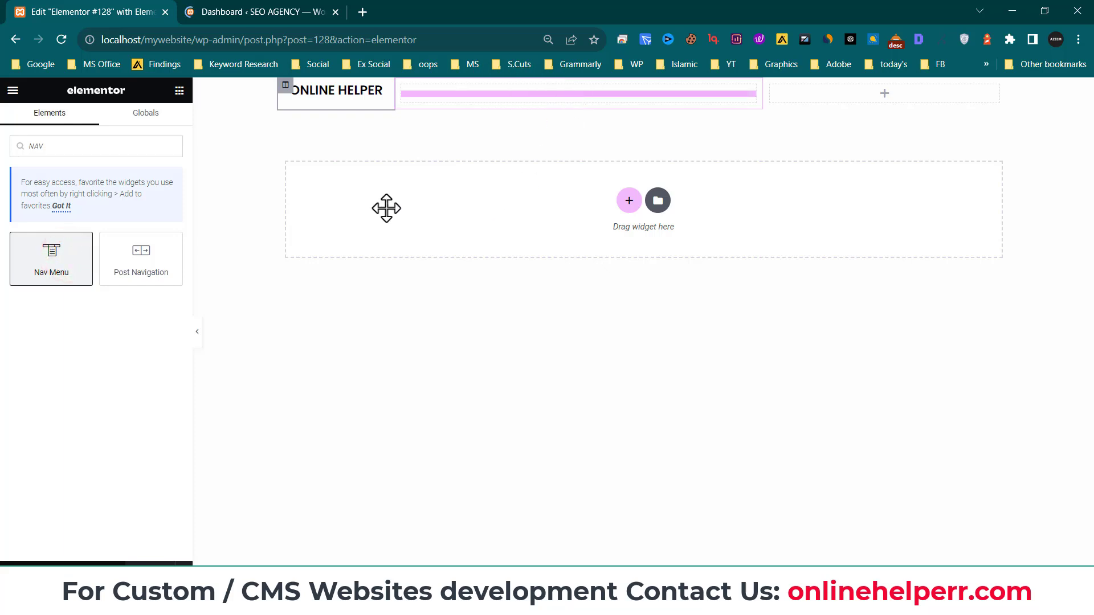
{"action": "left_click_drag", "start_coordinate": [327, 212], "coordinate": [327, 212]}
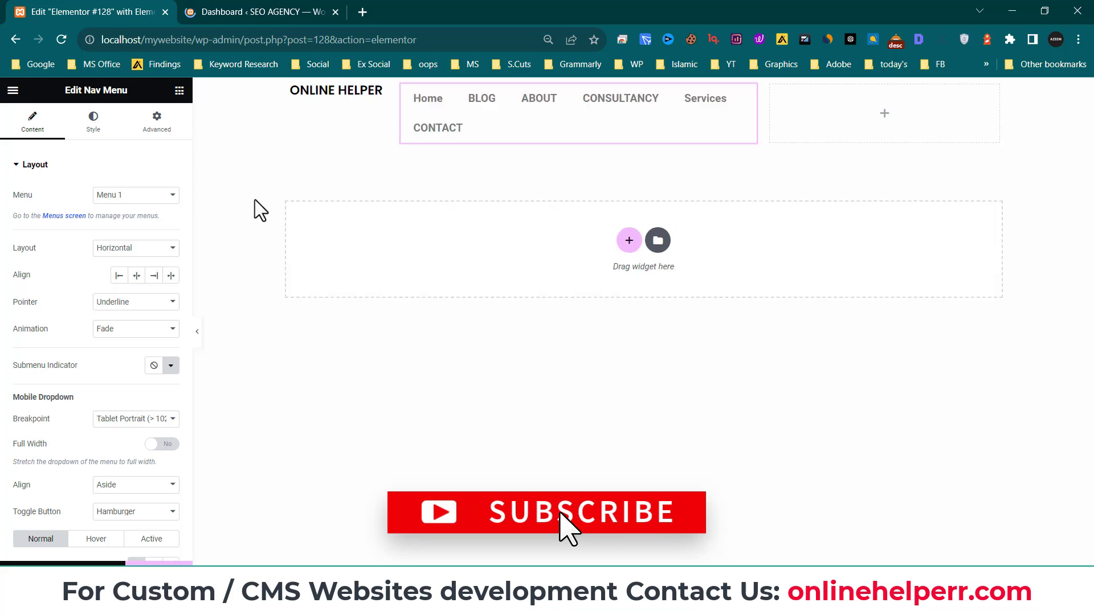
{"action": "left_click", "coordinate": [143, 195]}
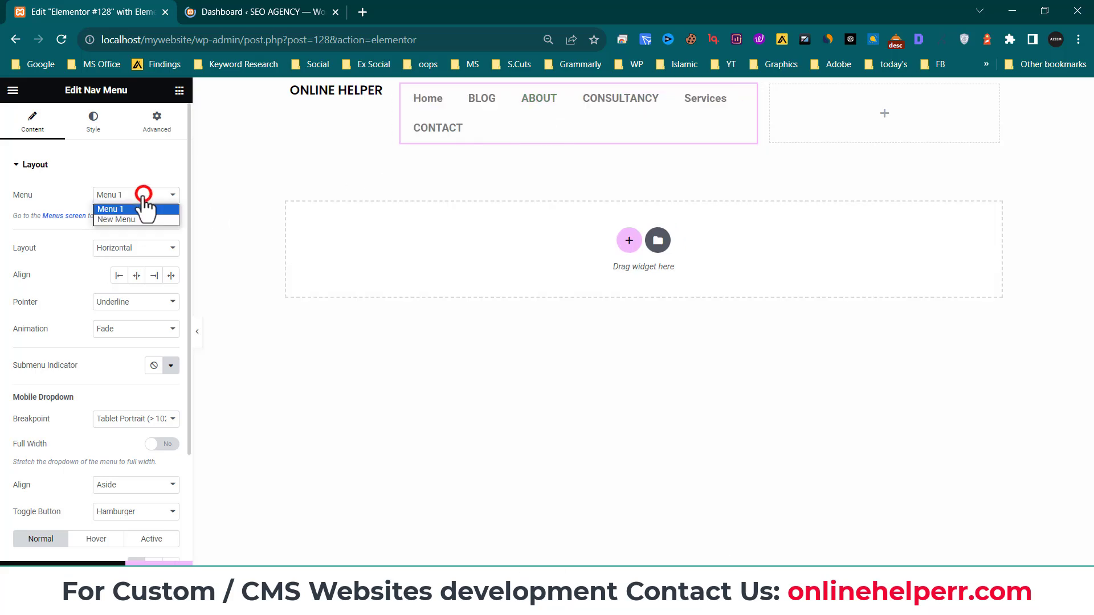
{"action": "left_click", "coordinate": [52, 194]}
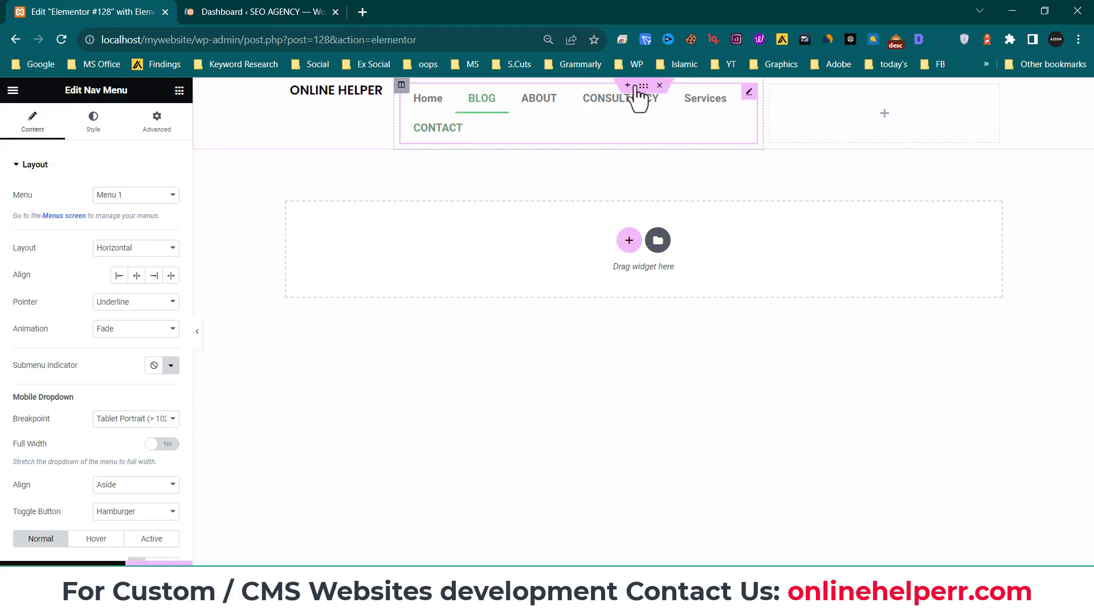
Step: Widen the middle column so all menu items fit on one row, and select the Nav Menu in the Navigator
{"action": "left_click", "coordinate": [644, 85]}
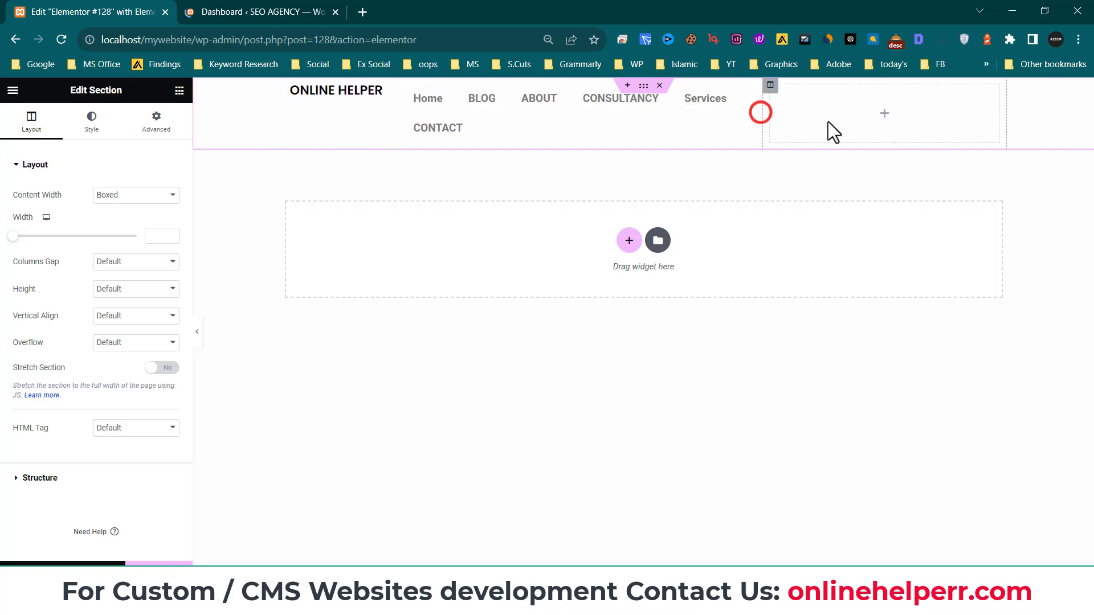
{"action": "left_click_drag", "start_coordinate": [829, 118], "coordinate": [836, 122]}
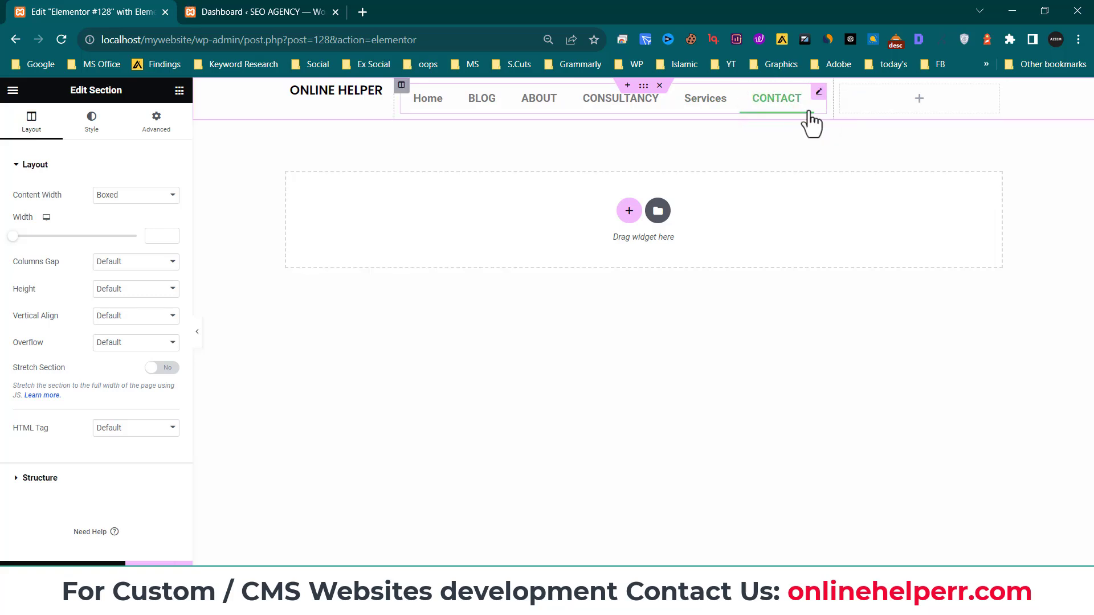
{"action": "left_click", "coordinate": [434, 106]}
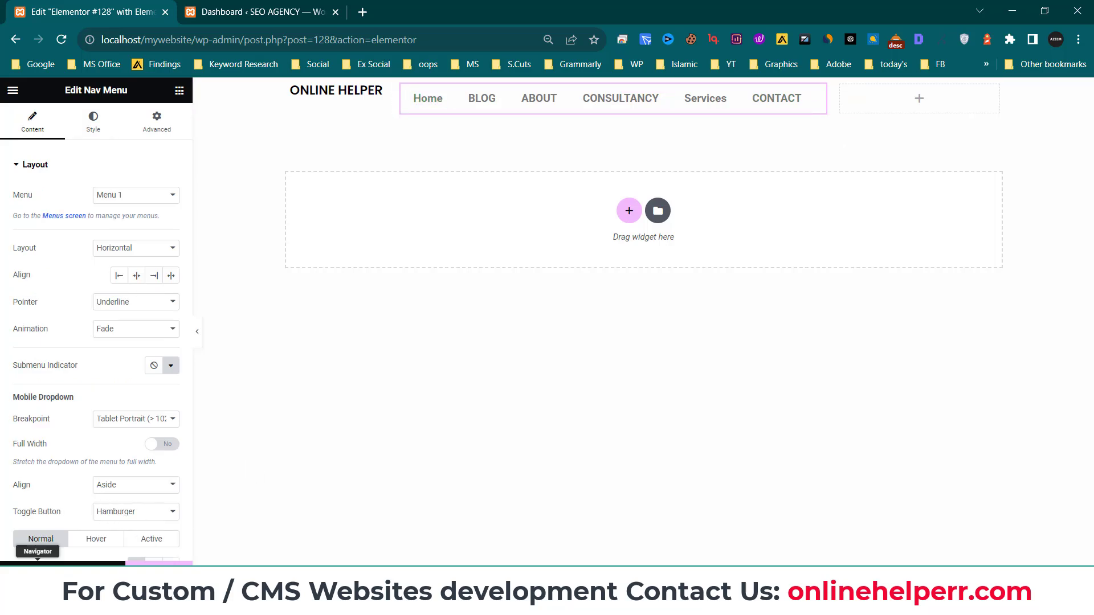
{"action": "left_click", "coordinate": [34, 563]}
{"action": "left_click", "coordinate": [975, 250]}
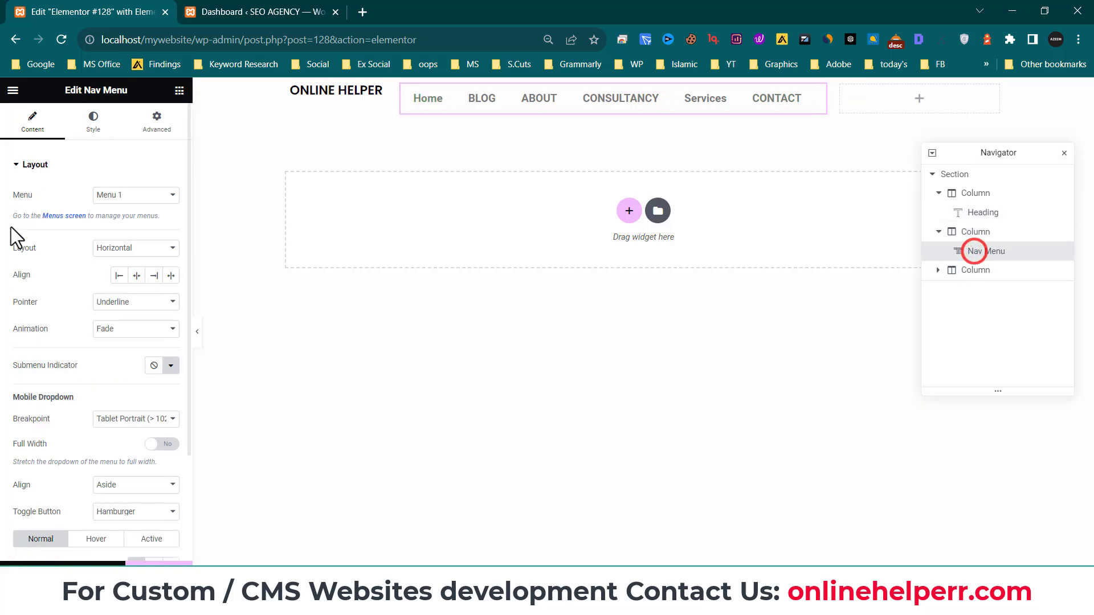
Step: Set the main menu's typography to the Poppins family and reduce its font size
{"action": "left_click", "coordinate": [106, 128]}
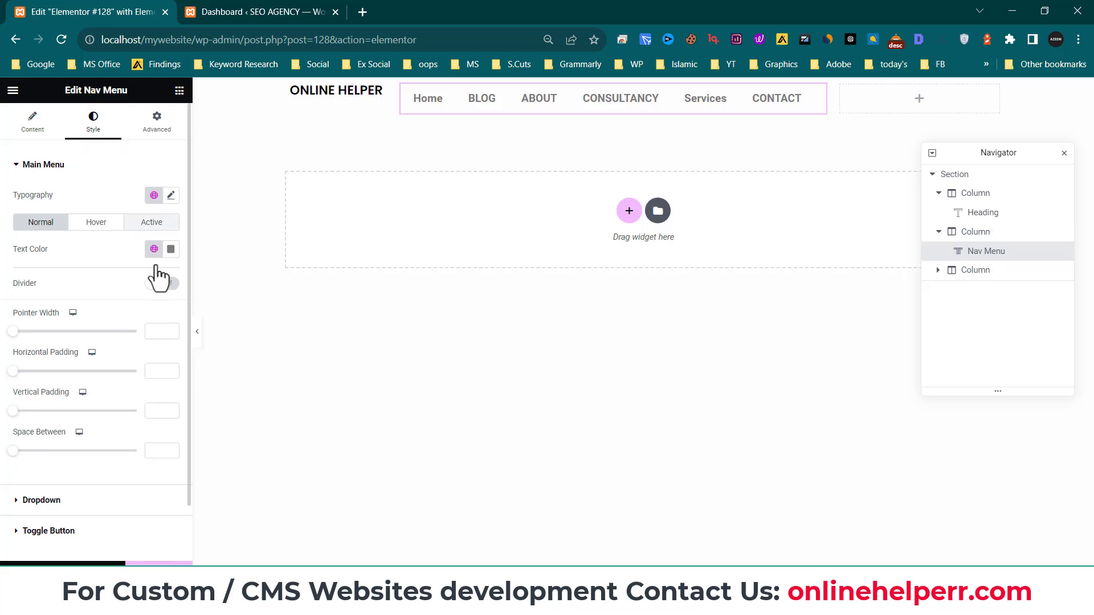
{"action": "left_click", "coordinate": [159, 192]}
{"action": "left_click", "coordinate": [142, 255]}
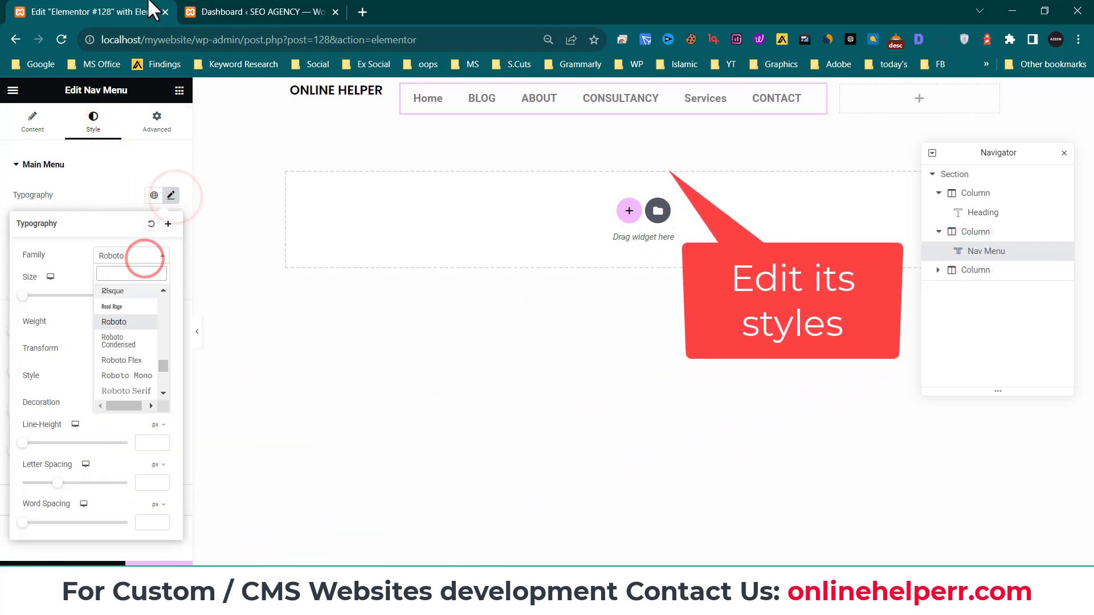
{"action": "left_click", "coordinate": [111, 275]}
{"action": "type", "text": "POP"}
{"action": "left_click", "coordinate": [116, 379]}
{"action": "left_click", "coordinate": [149, 291]}
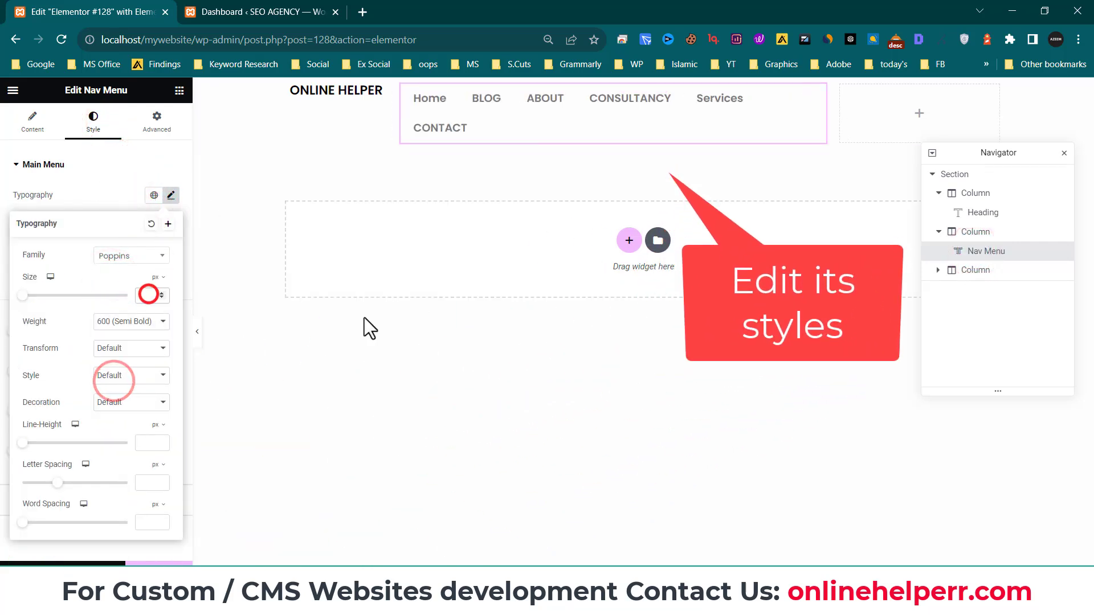
Step: Center the menu items and set their normal text color to black
{"action": "left_click", "coordinate": [34, 128]}
{"action": "left_click", "coordinate": [98, 131]}
{"action": "left_click", "coordinate": [158, 246]}
{"action": "left_click", "coordinate": [168, 255]}
{"action": "left_click_drag", "start_coordinate": [143, 339], "coordinate": [99, 401]}
{"action": "left_click", "coordinate": [121, 152]}
{"action": "left_click", "coordinate": [34, 121]}
{"action": "left_click", "coordinate": [93, 123]}
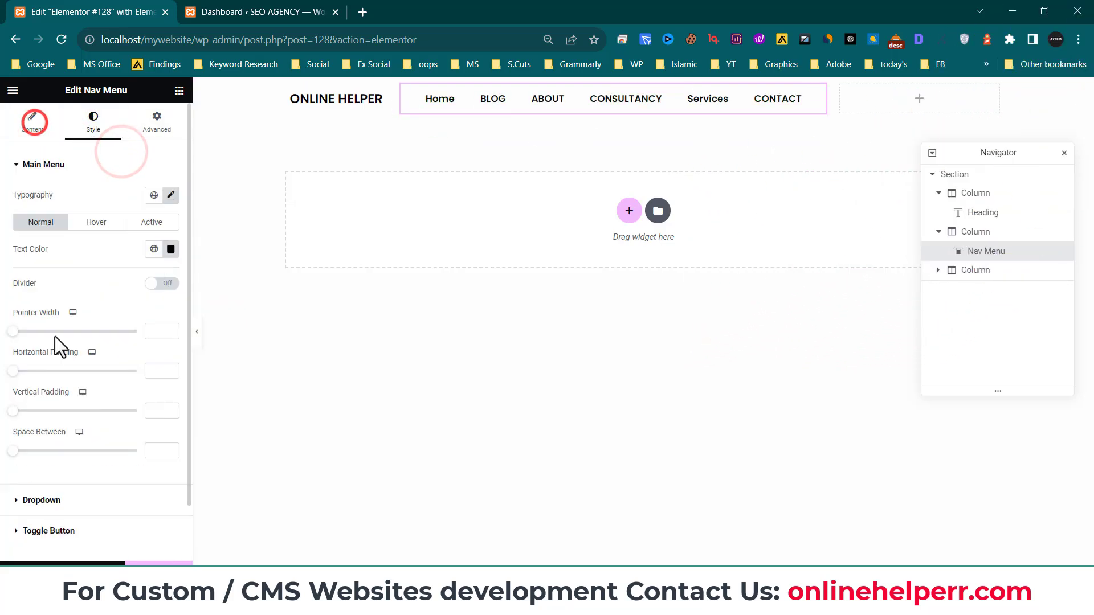
Step: Set the main menu's hover text color to a custom pinkish red
{"action": "left_click", "coordinate": [103, 216]}
{"action": "left_click", "coordinate": [156, 251]}
{"action": "left_click", "coordinate": [45, 310]}
{"action": "left_click", "coordinate": [173, 252]}
{"action": "left_click", "coordinate": [246, 408]}
{"action": "left_click", "coordinate": [237, 405]}
{"action": "left_click", "coordinate": [241, 329]}
{"action": "left_click", "coordinate": [134, 245]}
Step: Copy the hover text color's code and apply it to the menu's hover pointer color
{"action": "left_click", "coordinate": [165, 276]}
{"action": "left_click", "coordinate": [176, 251]}
{"action": "left_click_drag", "start_coordinate": [134, 433], "coordinate": [64, 441]}
{"action": "key", "text": "ctrl+c"}
{"action": "left_click", "coordinate": [130, 232]}
{"action": "left_click", "coordinate": [157, 273]}
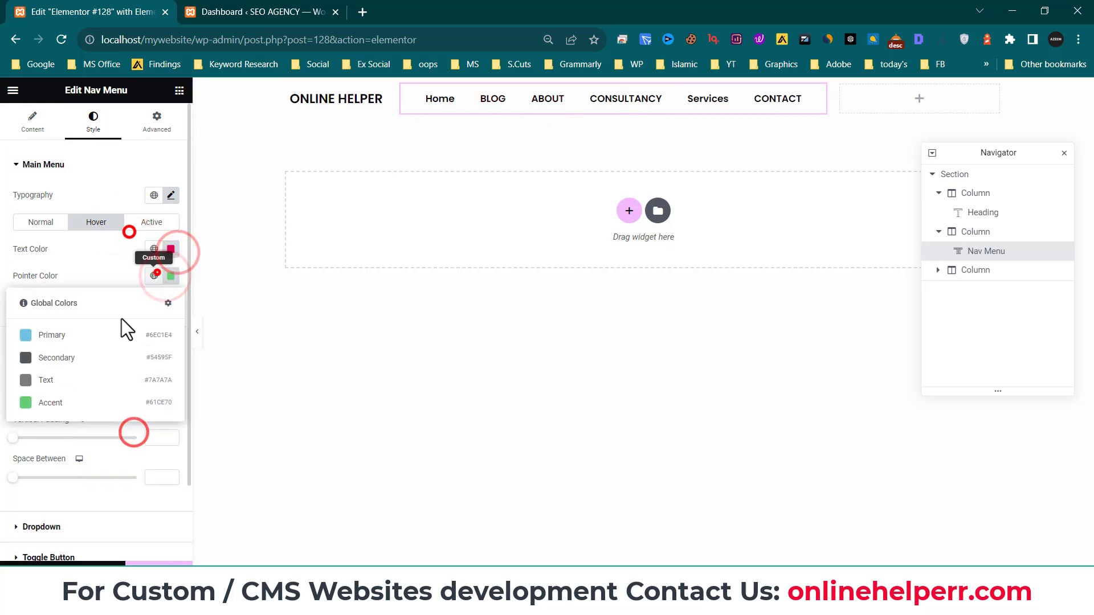
{"action": "left_click", "coordinate": [170, 273]}
{"action": "left_click_drag", "start_coordinate": [139, 459], "coordinate": [86, 460]}
{"action": "key", "text": "ctrl+v"}
{"action": "left_click", "coordinate": [127, 164]}
{"action": "left_click", "coordinate": [985, 251]}
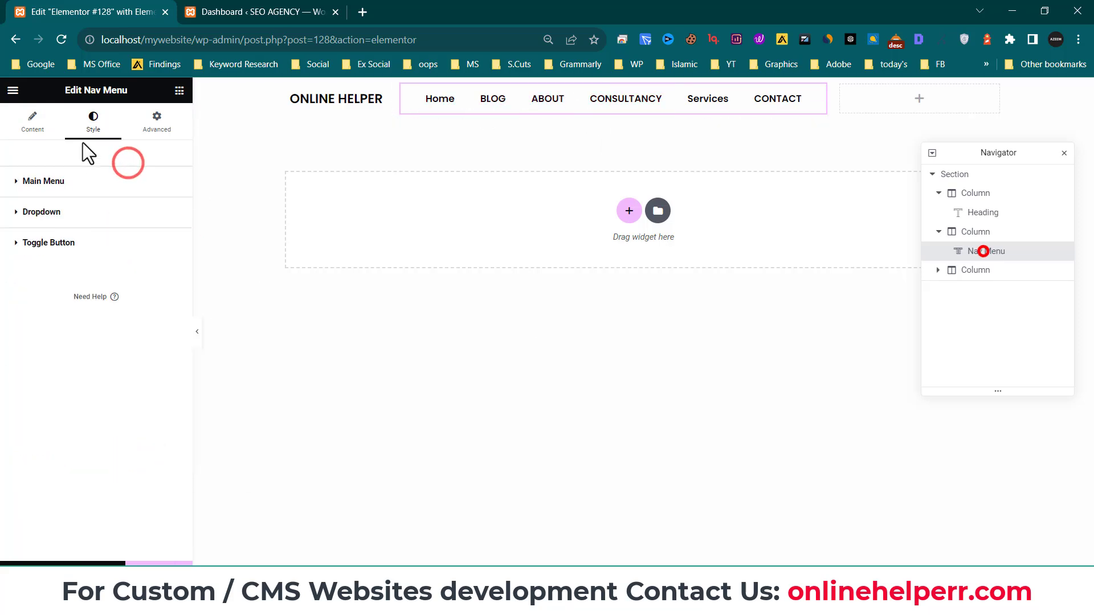
{"action": "left_click", "coordinate": [53, 434]}
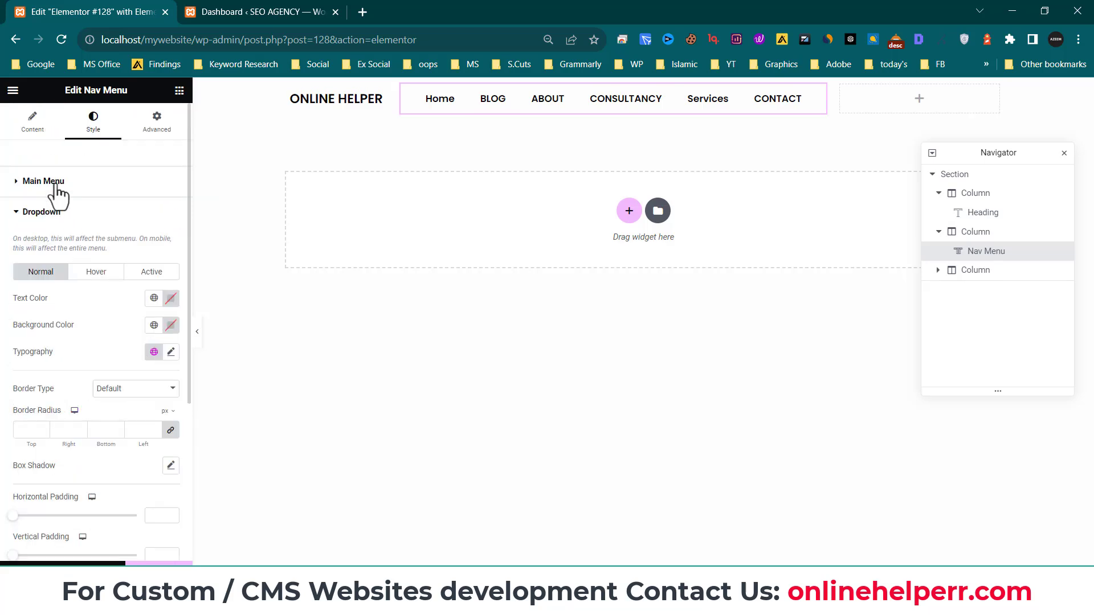
{"action": "left_click", "coordinate": [25, 215]}
Step: Add an Icon widget to the empty third column
{"action": "left_click", "coordinate": [920, 97]}
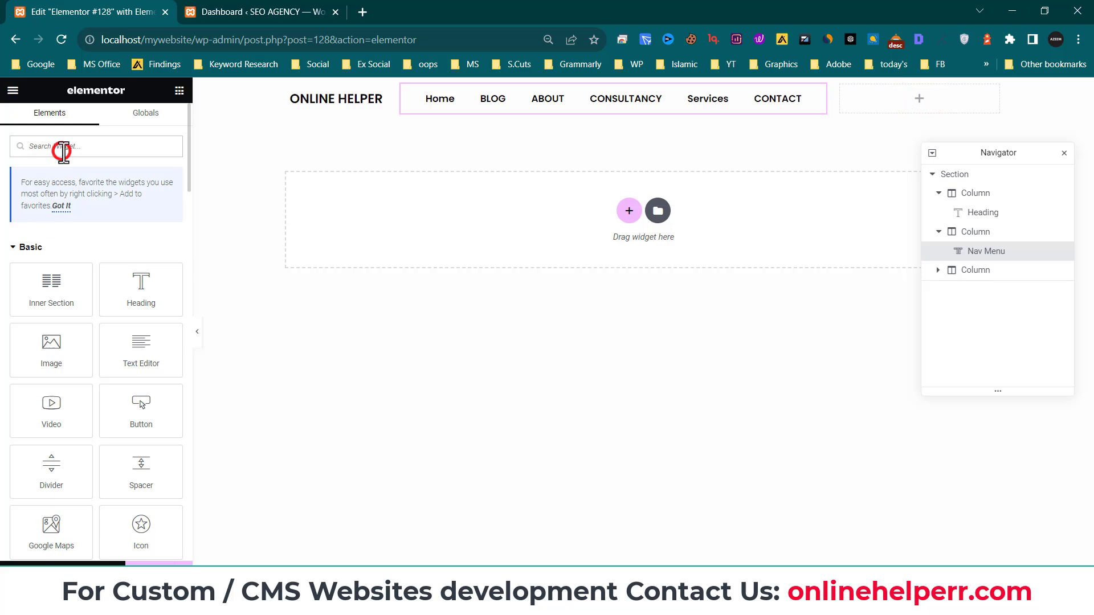
{"action": "type", "text": "icon"}
{"action": "left_click_drag", "start_coordinate": [51, 252], "coordinate": [939, 94]}
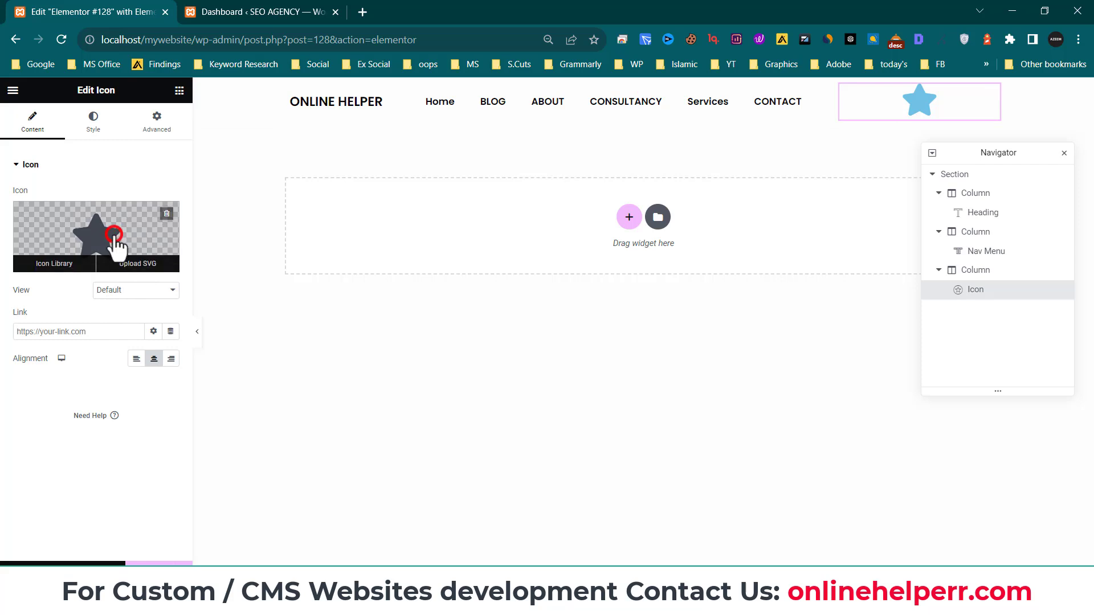
Step: Find the shopping bag in the icon library with the search word "bag" and insert it in place of the star
{"action": "left_click", "coordinate": [114, 236]}
{"action": "left_click", "coordinate": [427, 149]}
{"action": "type", "text": "shop"}
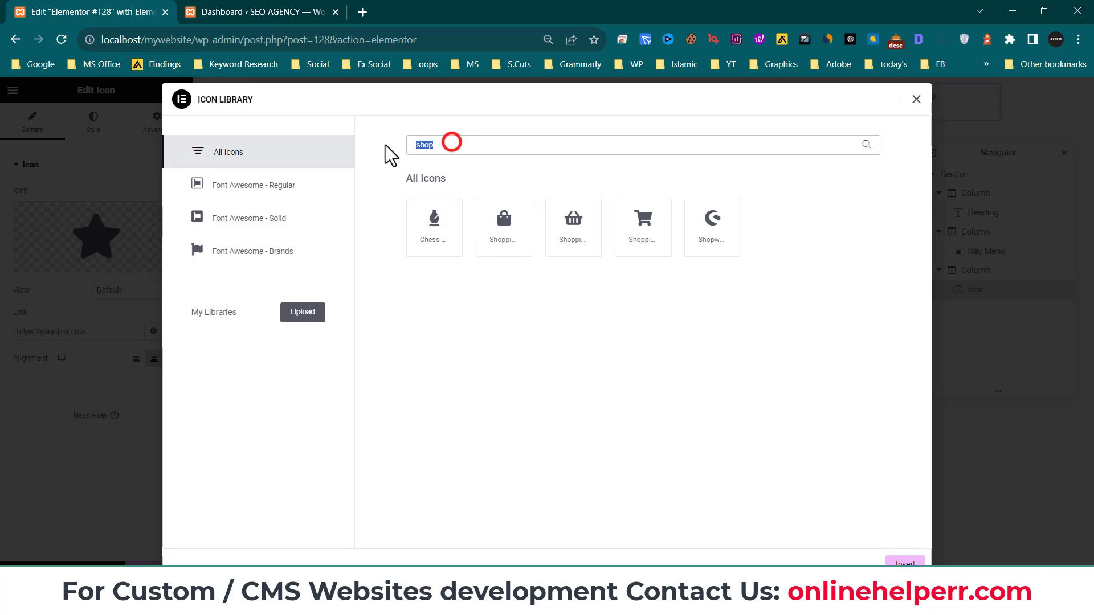
{"action": "type", "text": "bag"}
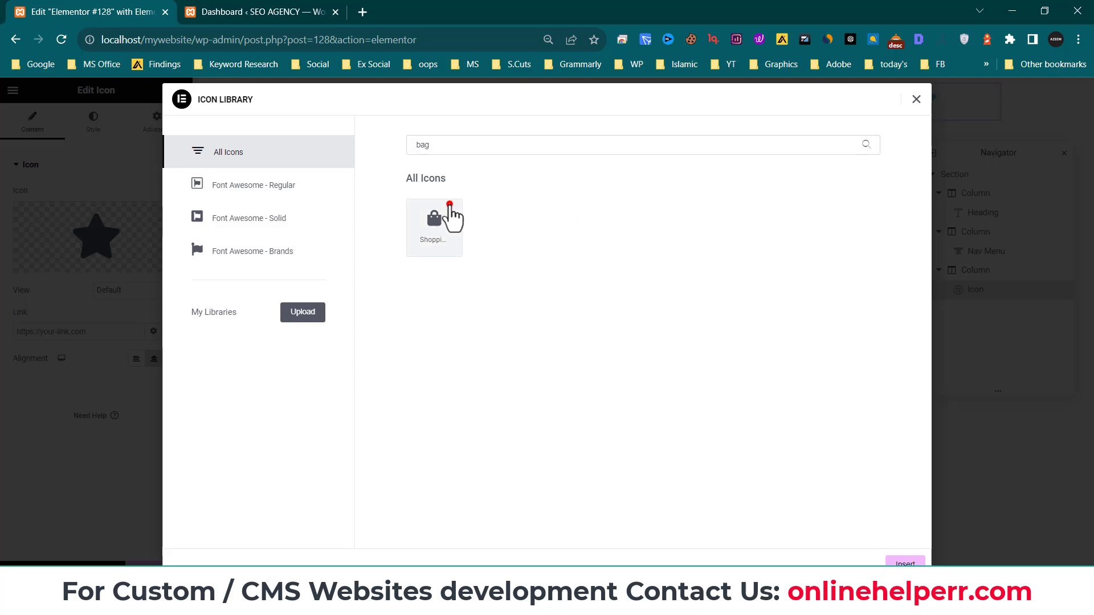
{"action": "left_click", "coordinate": [450, 216]}
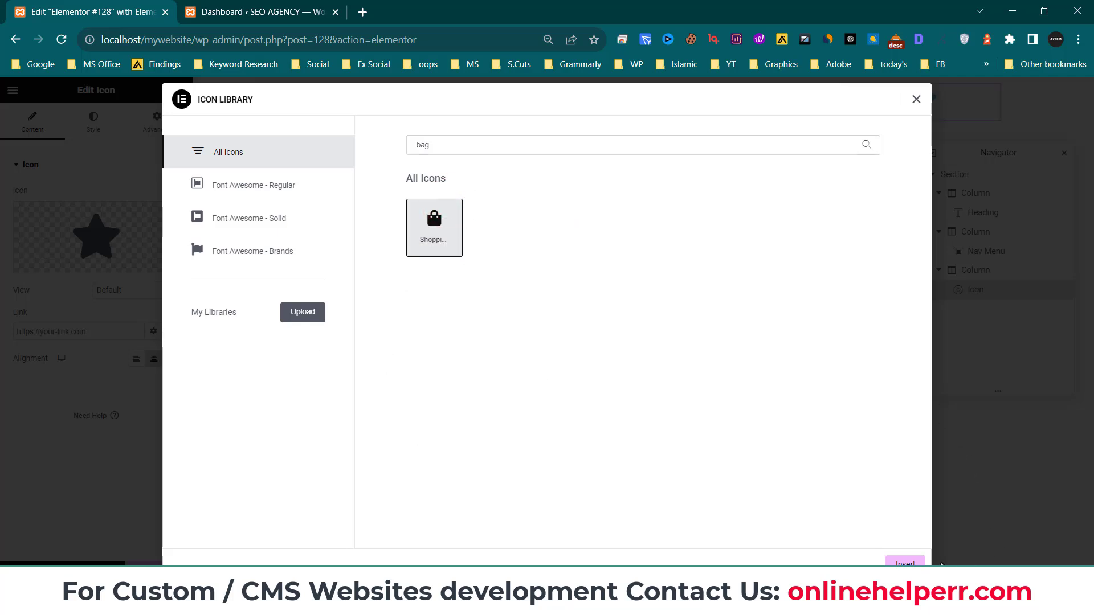
{"action": "left_click", "coordinate": [906, 563]}
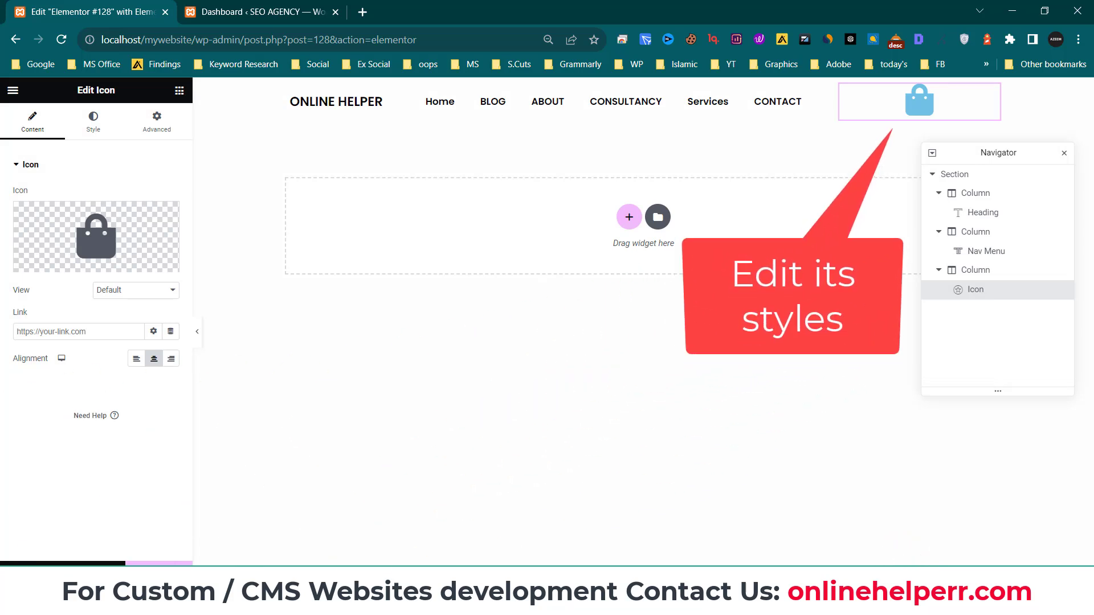
Step: Set the shopping bag icon's primary color to #DF0452 and its size to 25 px
{"action": "left_click", "coordinate": [94, 121]}
{"action": "left_click", "coordinate": [171, 223]}
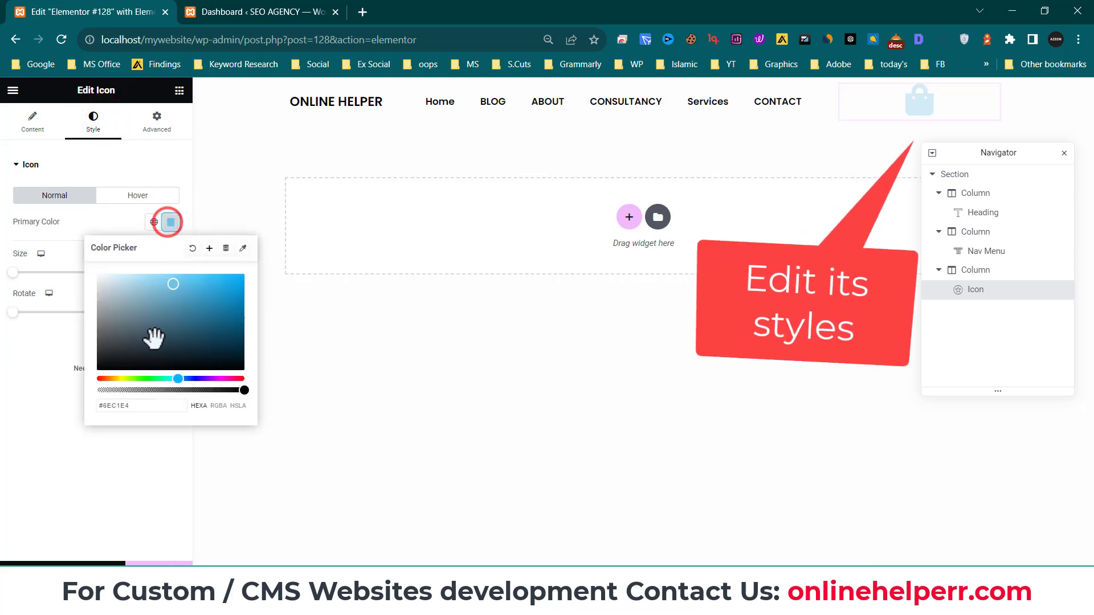
{"action": "left_click_drag", "start_coordinate": [129, 406], "coordinate": [85, 407]}
{"action": "type", "text": "#DF0452"}
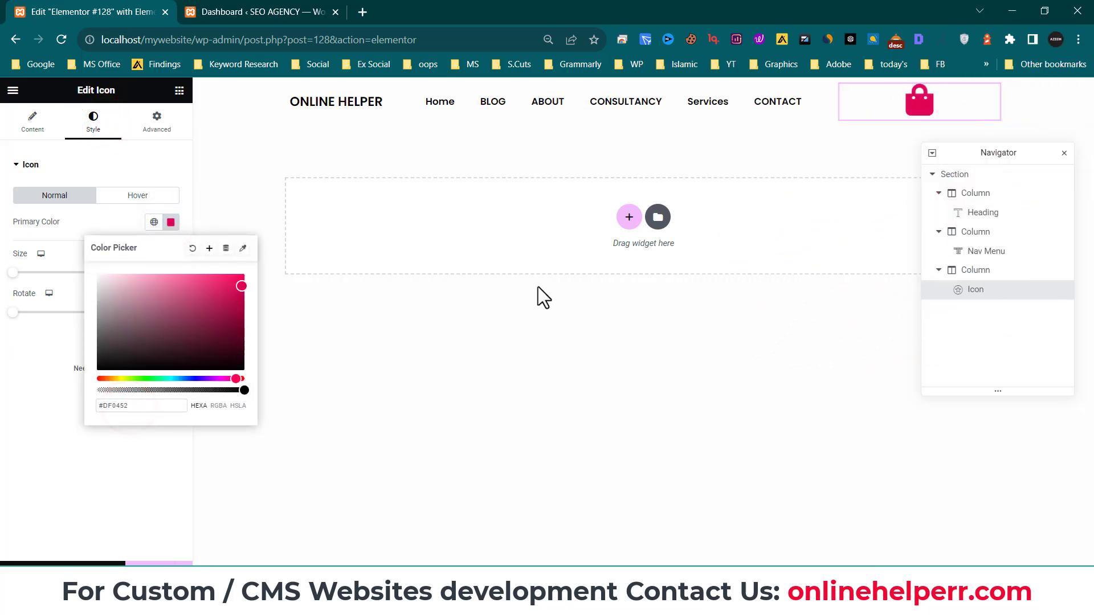
{"action": "left_click", "coordinate": [97, 220]}
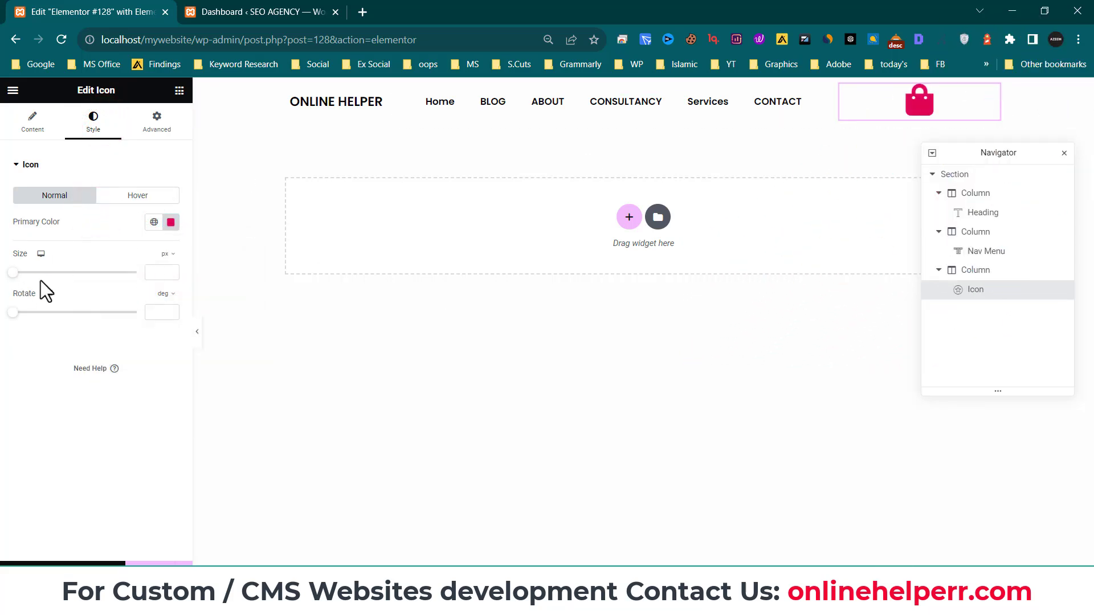
{"action": "type", "text": "20"}
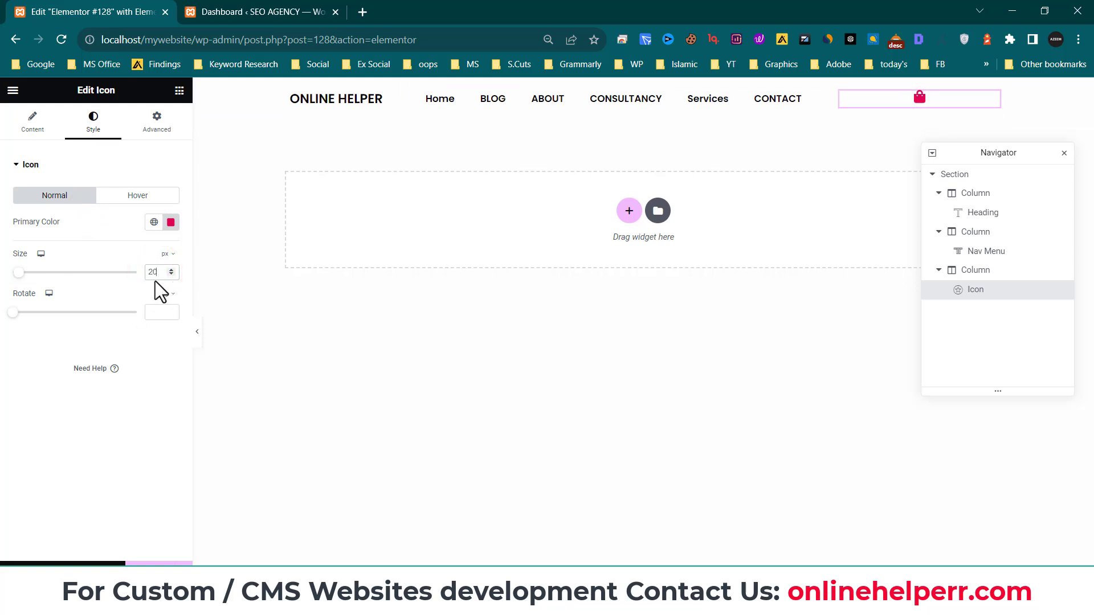
{"action": "type", "text": "25"}
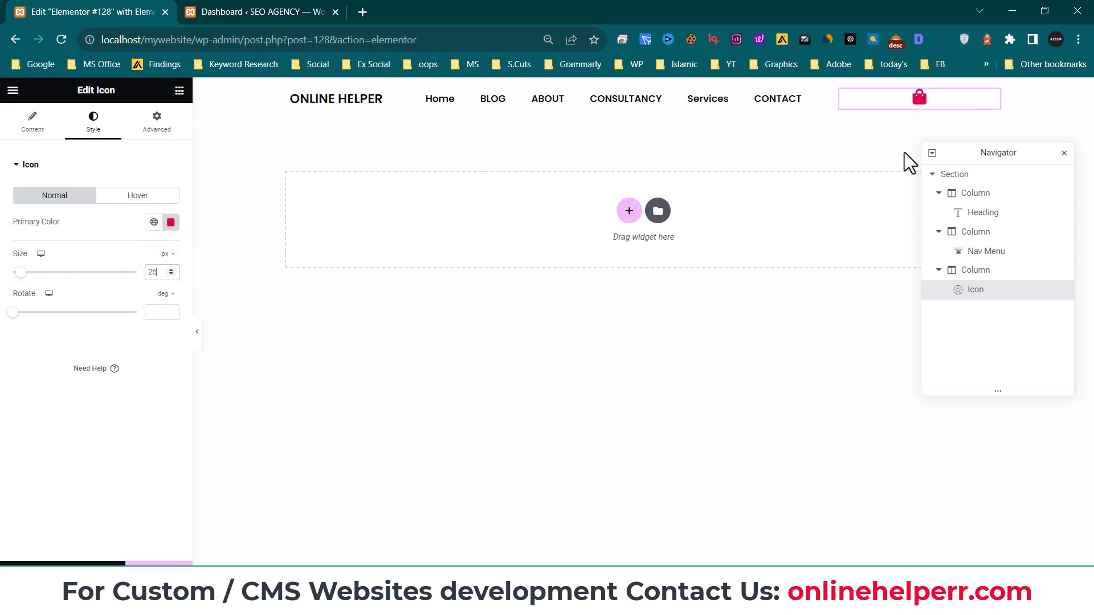
Step: Narrow the shopping bag column by widening the navigation menu column beside it
{"action": "left_click", "coordinate": [977, 272]}
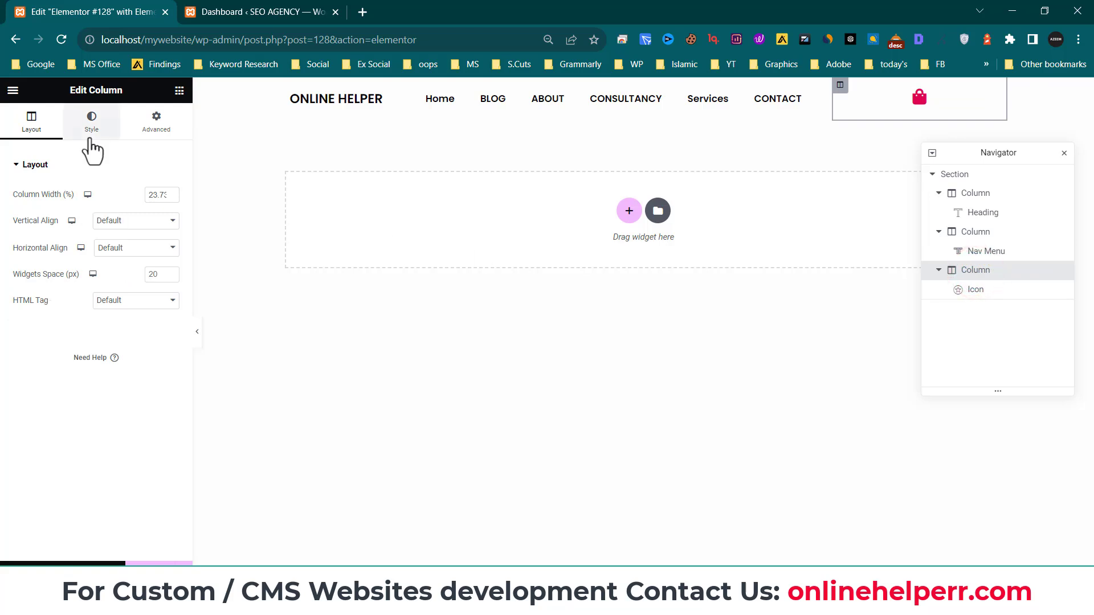
{"action": "left_click", "coordinate": [1045, 290]}
{"action": "left_click_drag", "start_coordinate": [833, 105], "coordinate": [919, 107]}
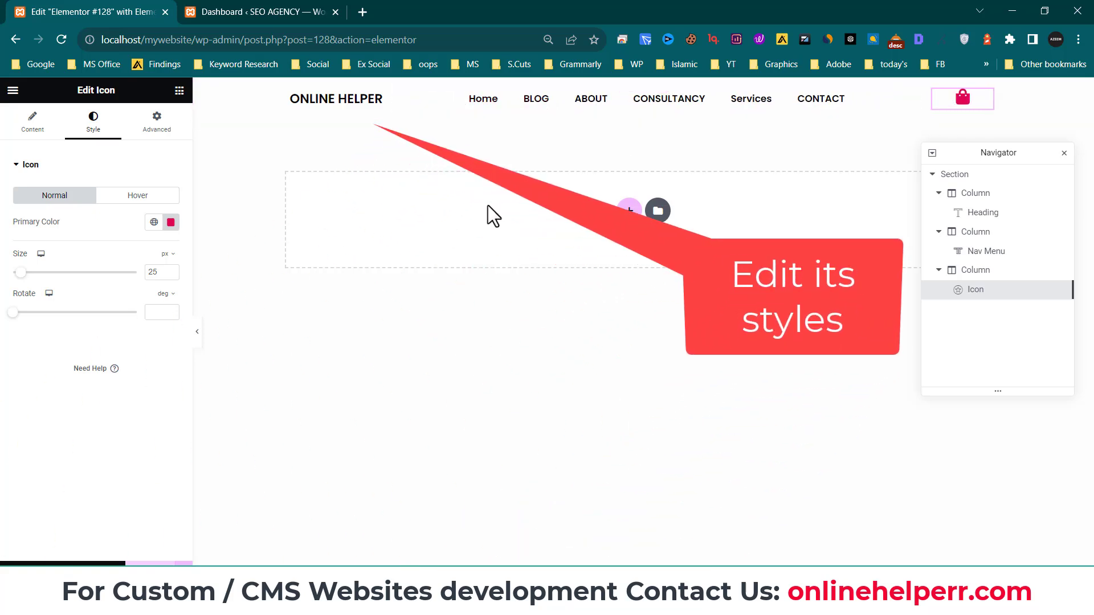
Step: Change the ONLINE HELPER logo heading's text color to #DF0452 and save the header
{"action": "left_click", "coordinate": [349, 105]}
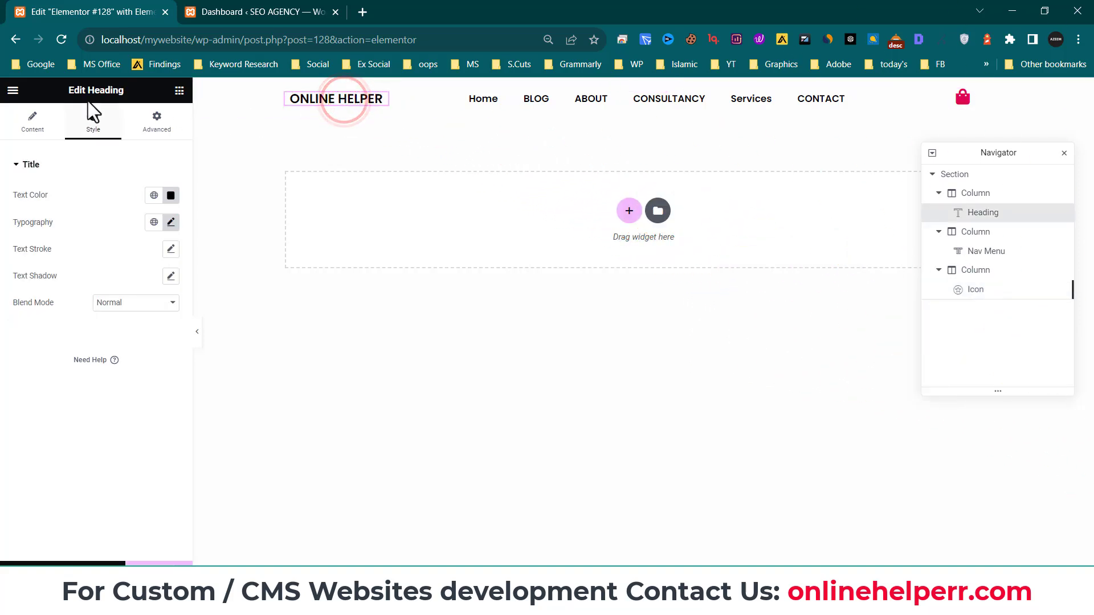
{"action": "left_click", "coordinate": [154, 195]}
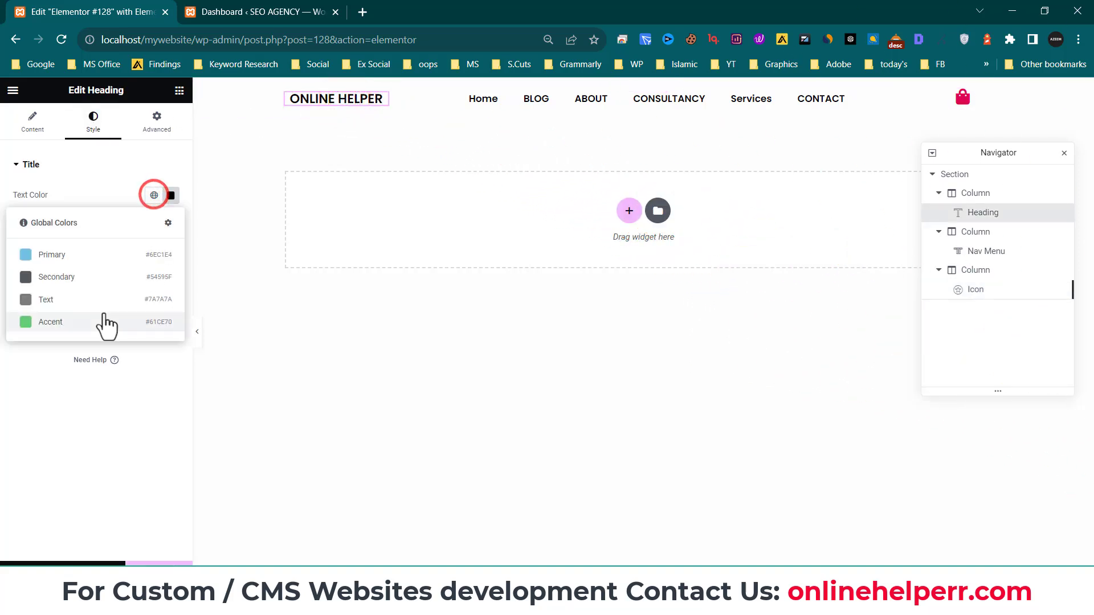
{"action": "left_click", "coordinate": [170, 196]}
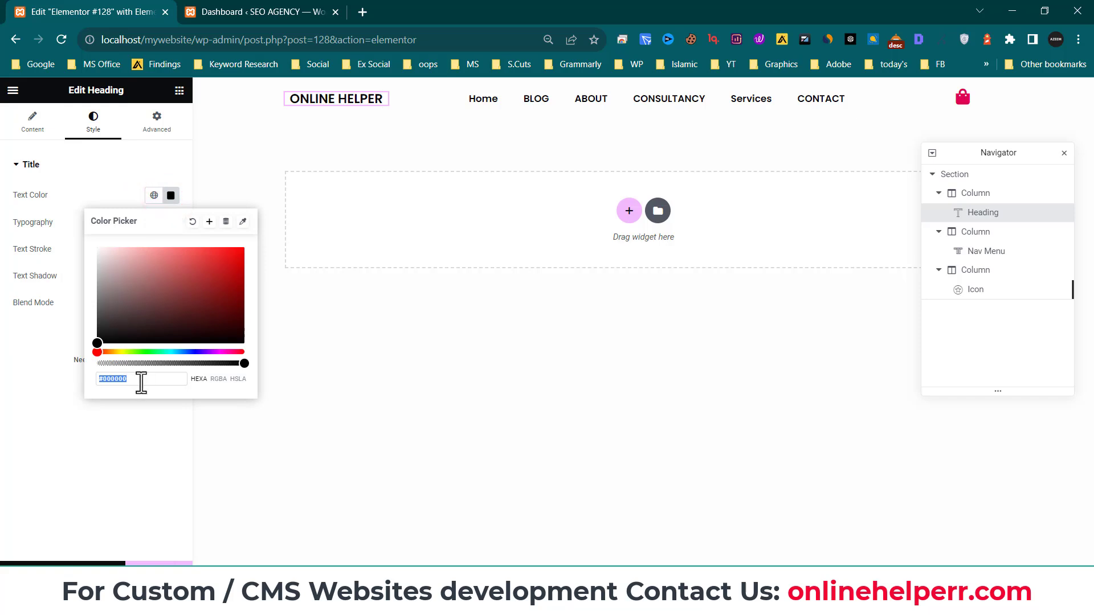
{"action": "type", "text": "#DF0452"}
{"action": "left_click", "coordinate": [131, 151]}
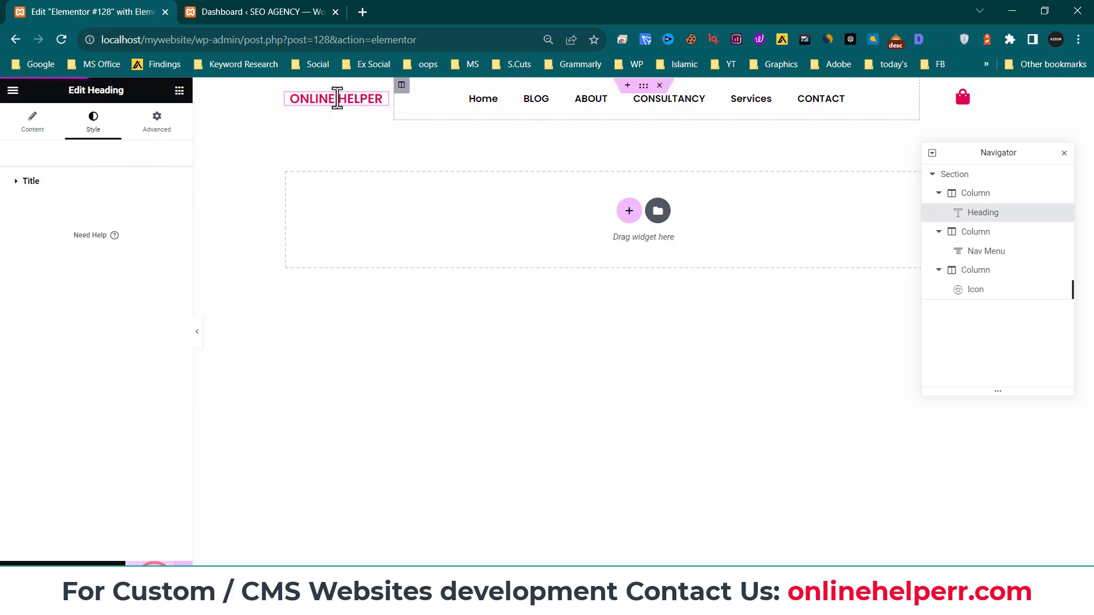
{"action": "left_click", "coordinate": [182, 564]}
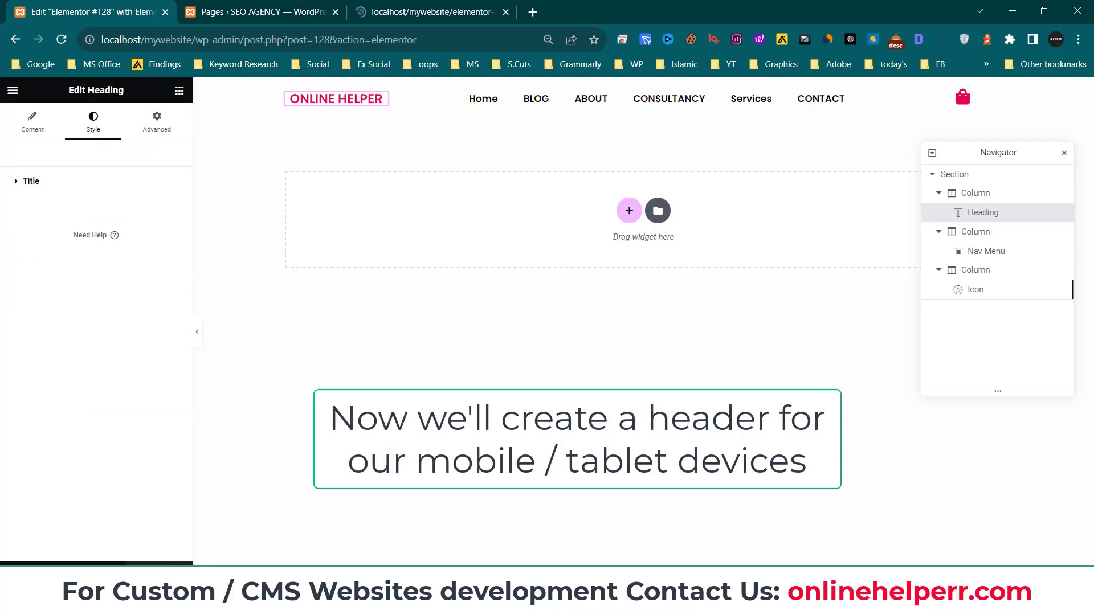
Step: Switch the editor to the tablet preview and duplicate the header section
{"action": "left_click", "coordinate": [89, 562]}
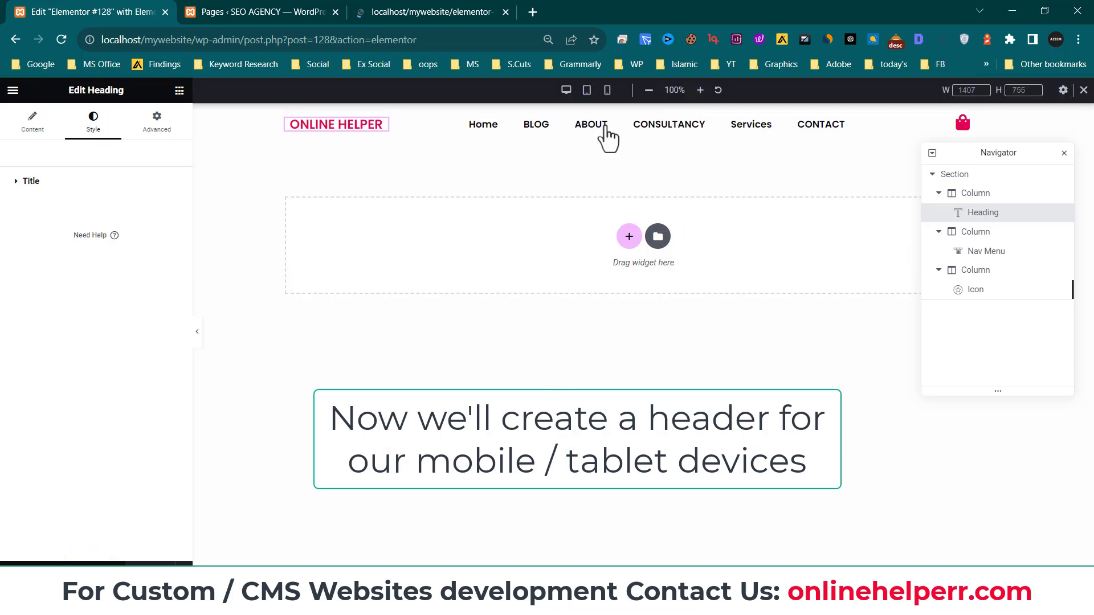
{"action": "left_click", "coordinate": [585, 92]}
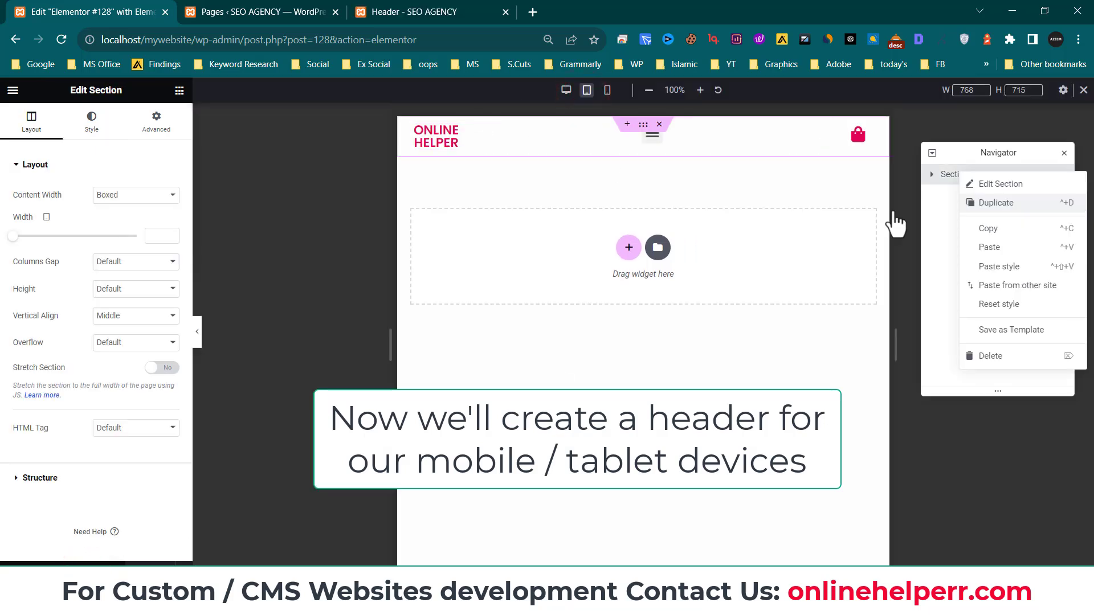
{"action": "left_click", "coordinate": [996, 202]}
Step: Give the upper header section a classic background overlay in a near-white color
{"action": "left_click", "coordinate": [978, 174]}
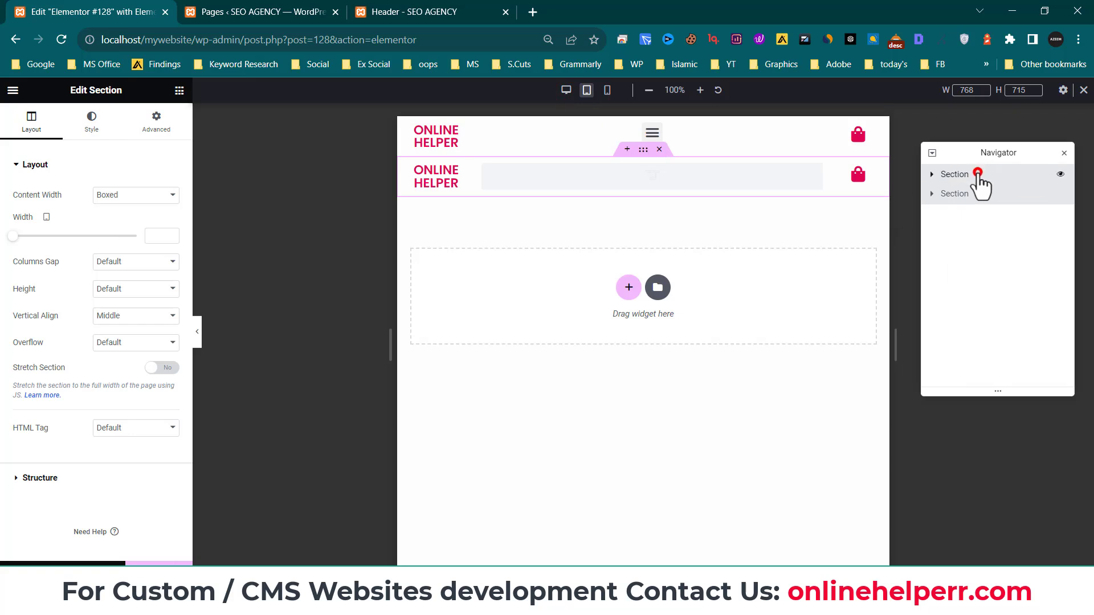
{"action": "left_click", "coordinate": [92, 121]}
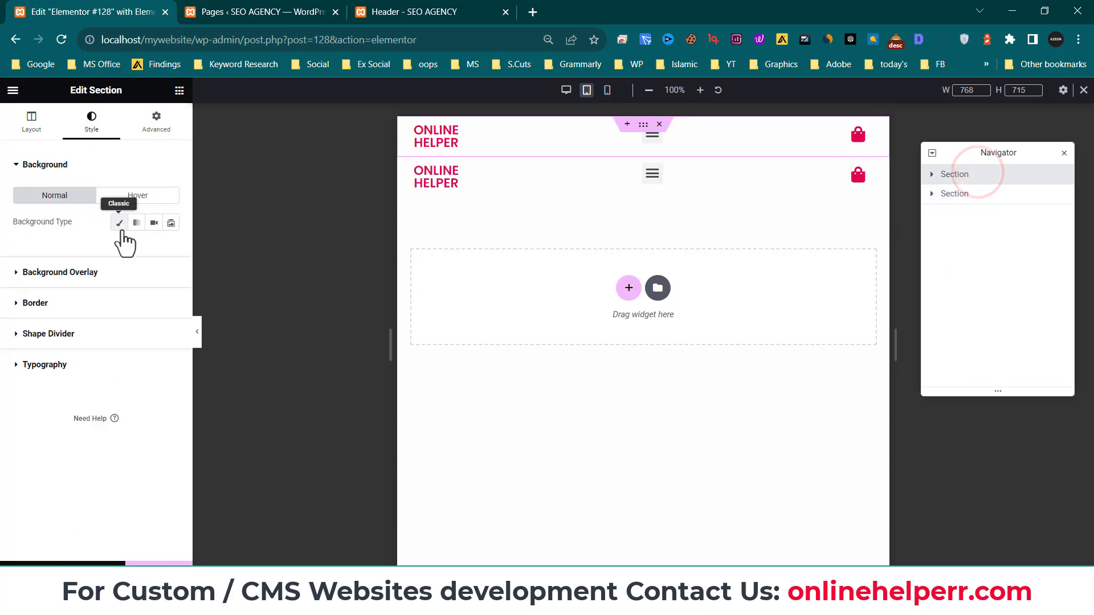
{"action": "left_click", "coordinate": [106, 274]}
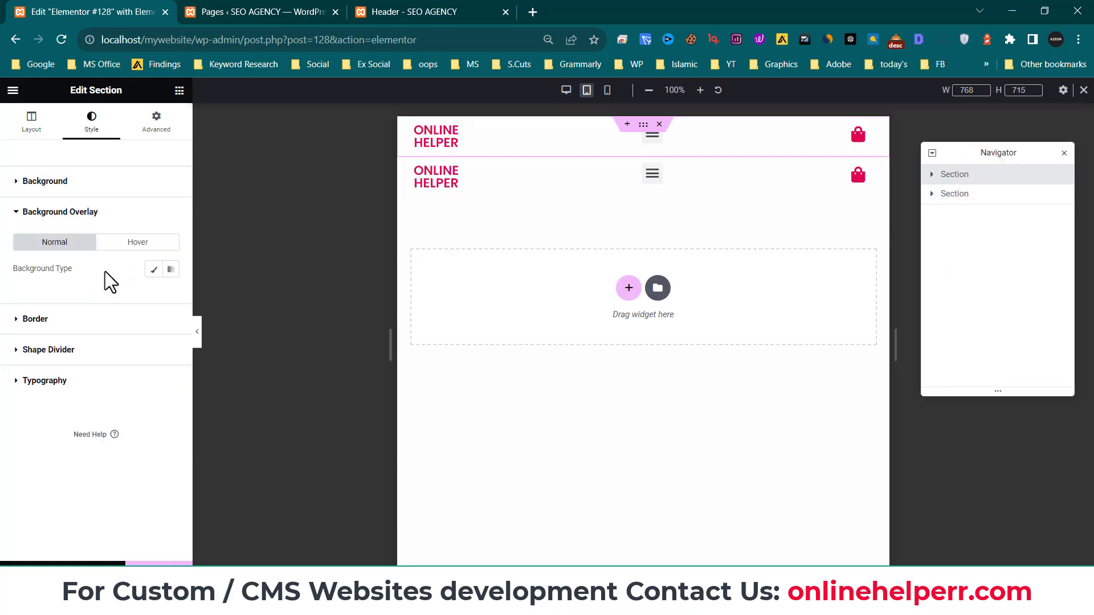
{"action": "left_click", "coordinate": [155, 270]}
{"action": "left_click", "coordinate": [170, 295]}
{"action": "left_click_drag", "start_coordinate": [125, 369], "coordinate": [88, 349]}
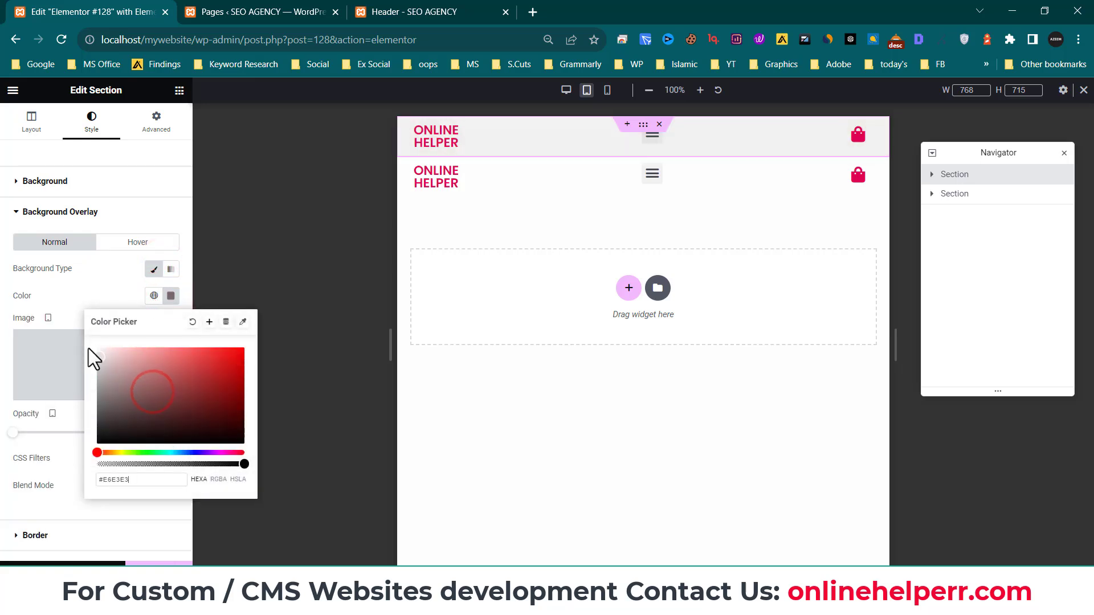
{"action": "left_click", "coordinate": [119, 284]}
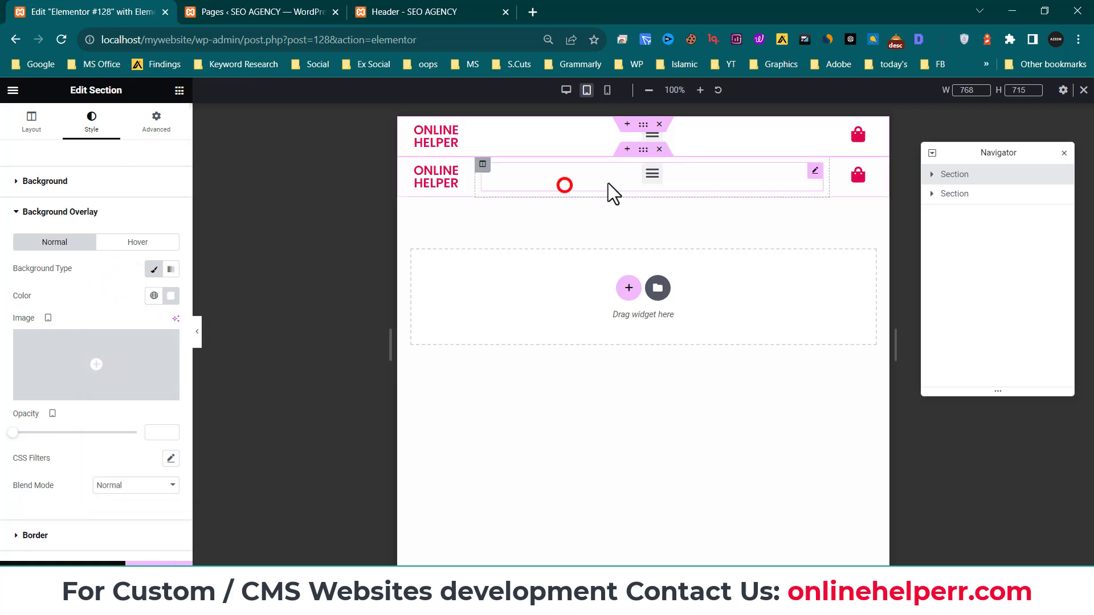
{"action": "left_click", "coordinate": [562, 185]}
{"action": "left_click", "coordinate": [642, 156]}
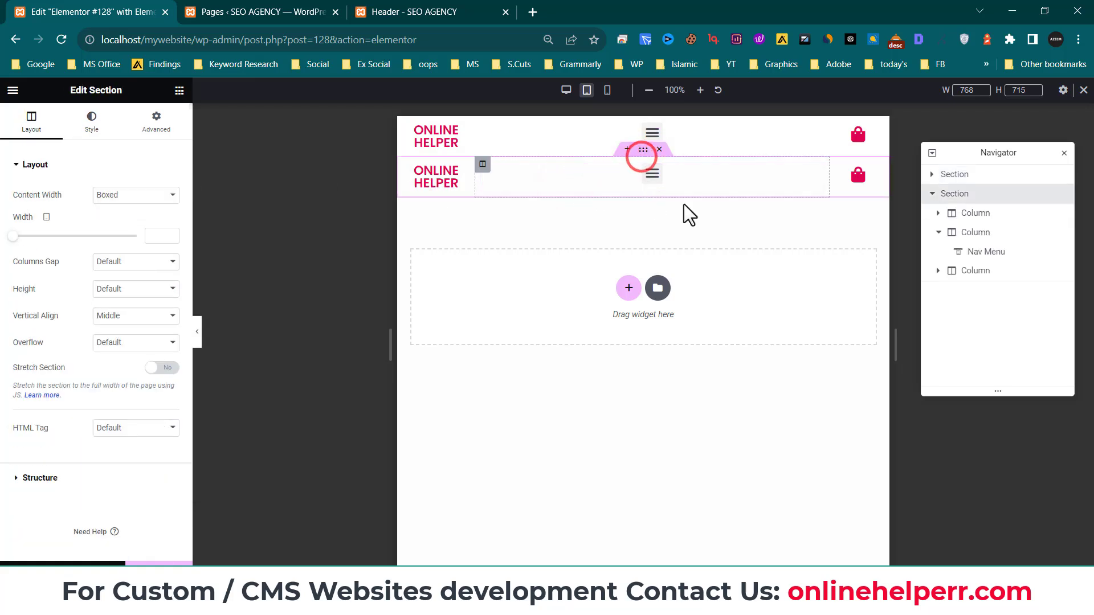
{"action": "left_click", "coordinate": [956, 231]}
{"action": "left_click", "coordinate": [973, 232]}
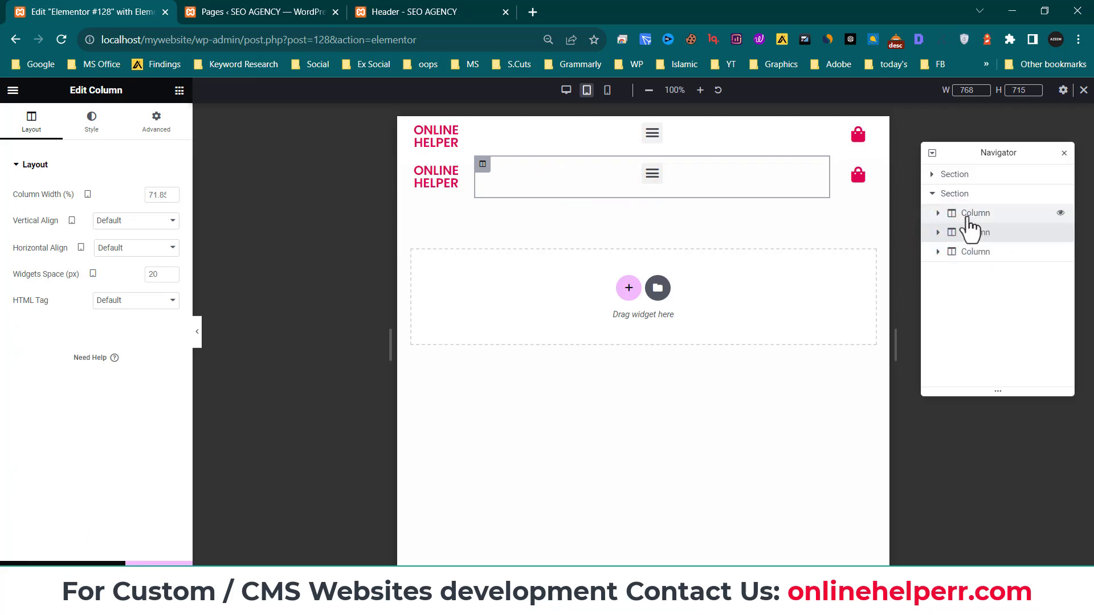
{"action": "left_click", "coordinate": [954, 193]}
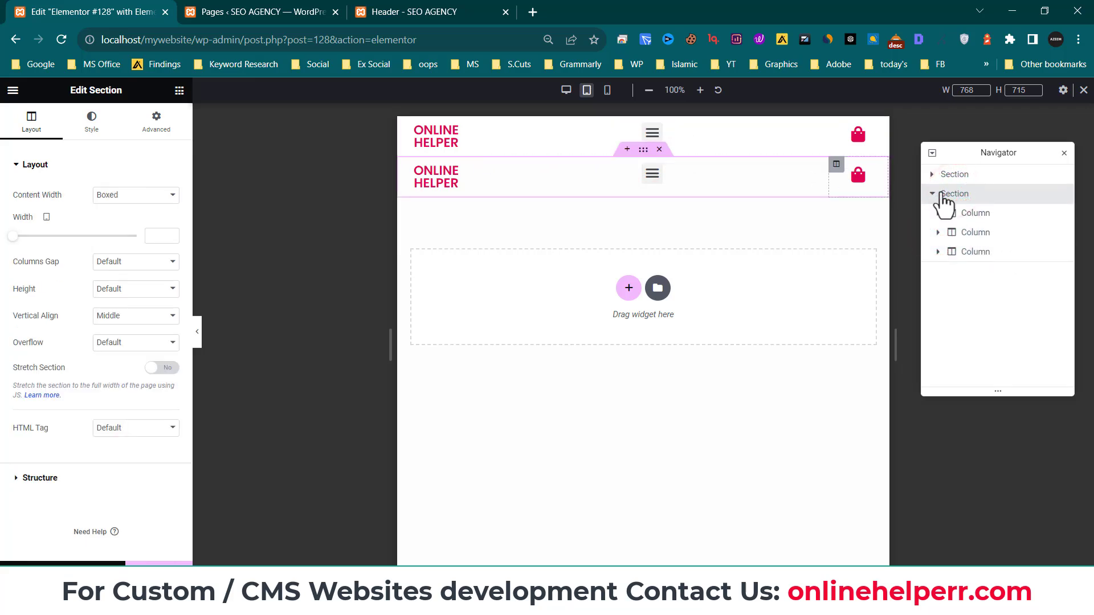
{"action": "left_click", "coordinate": [932, 194]}
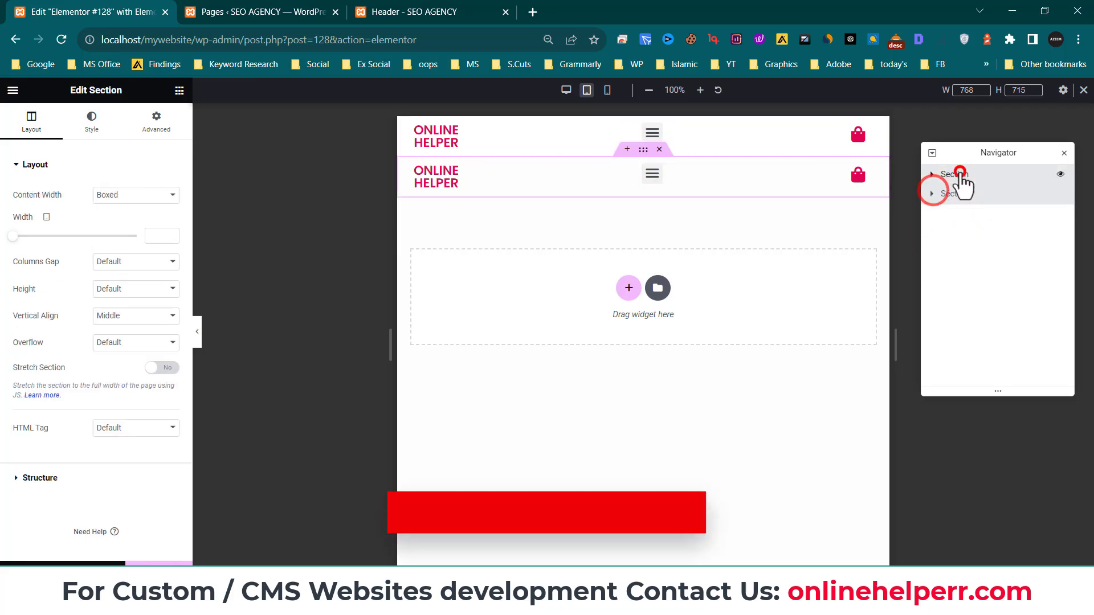
Step: Hide the upper header section on tablet portrait and mobile portrait, and check it in the tablet preview
{"action": "left_click", "coordinate": [567, 91]}
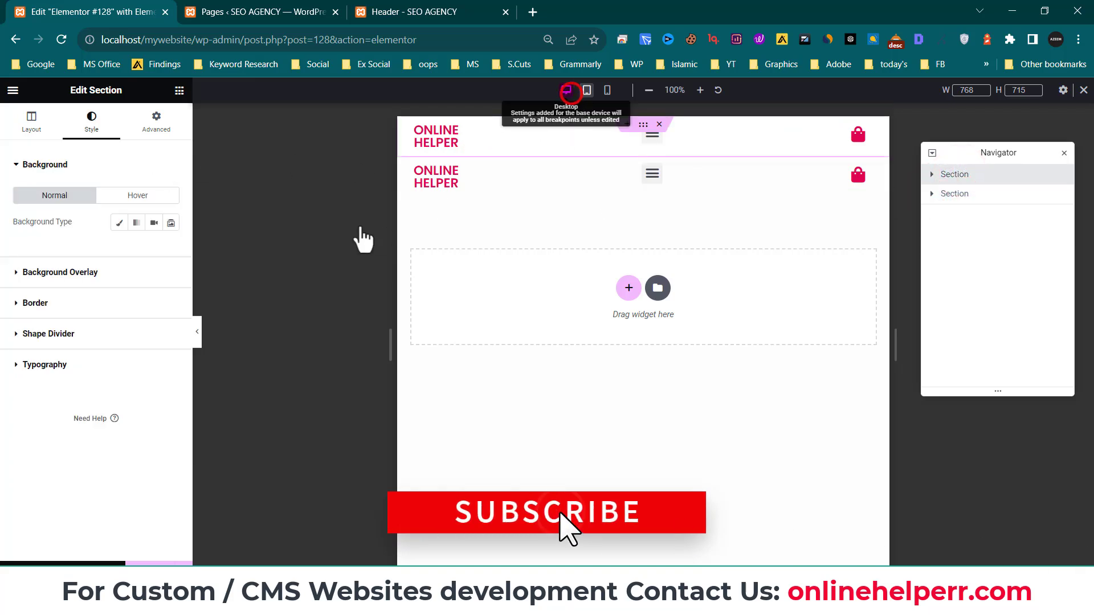
{"action": "left_click", "coordinate": [157, 121]}
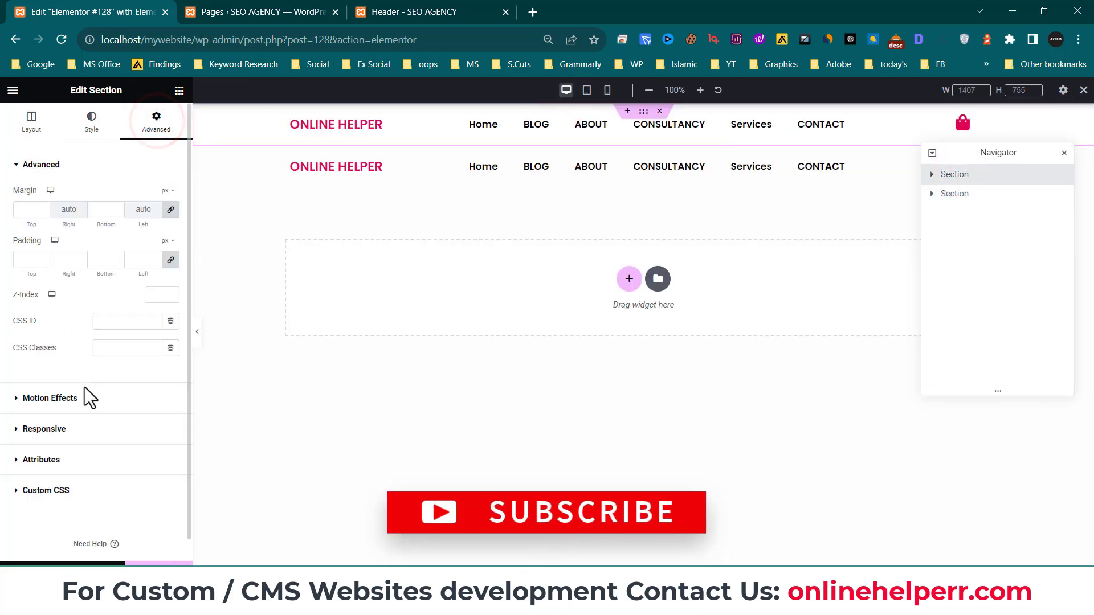
{"action": "left_click", "coordinate": [80, 431]}
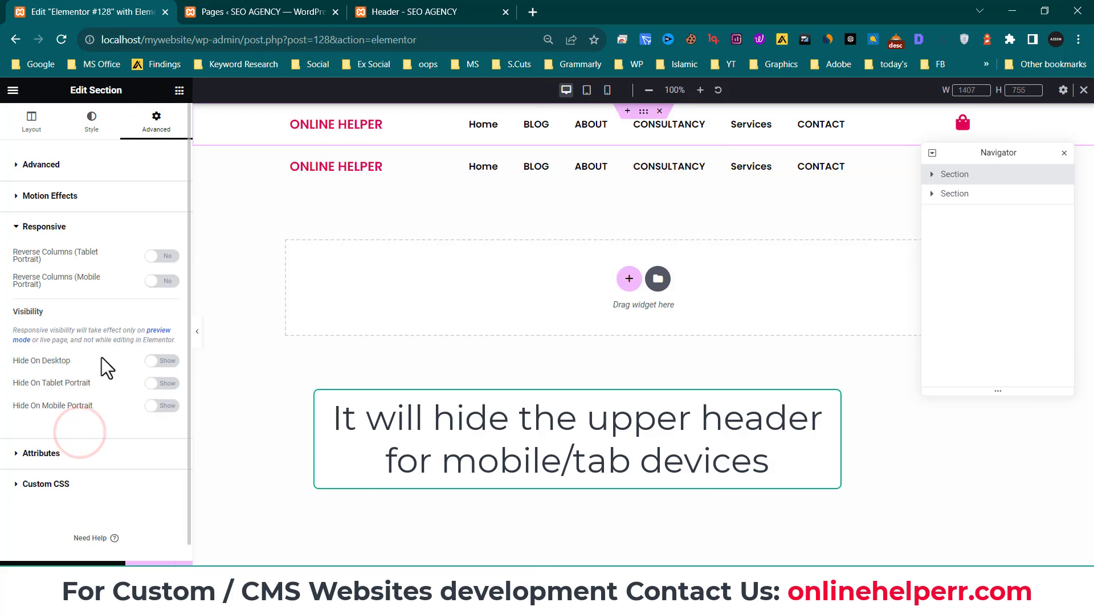
{"action": "left_click", "coordinate": [160, 403]}
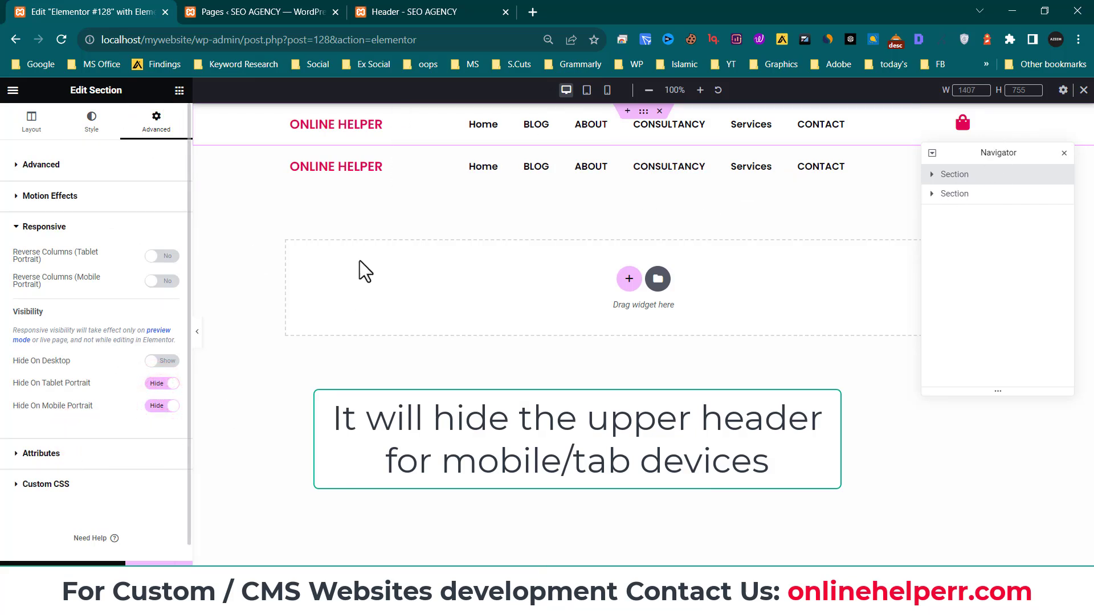
{"action": "left_click", "coordinate": [589, 90]}
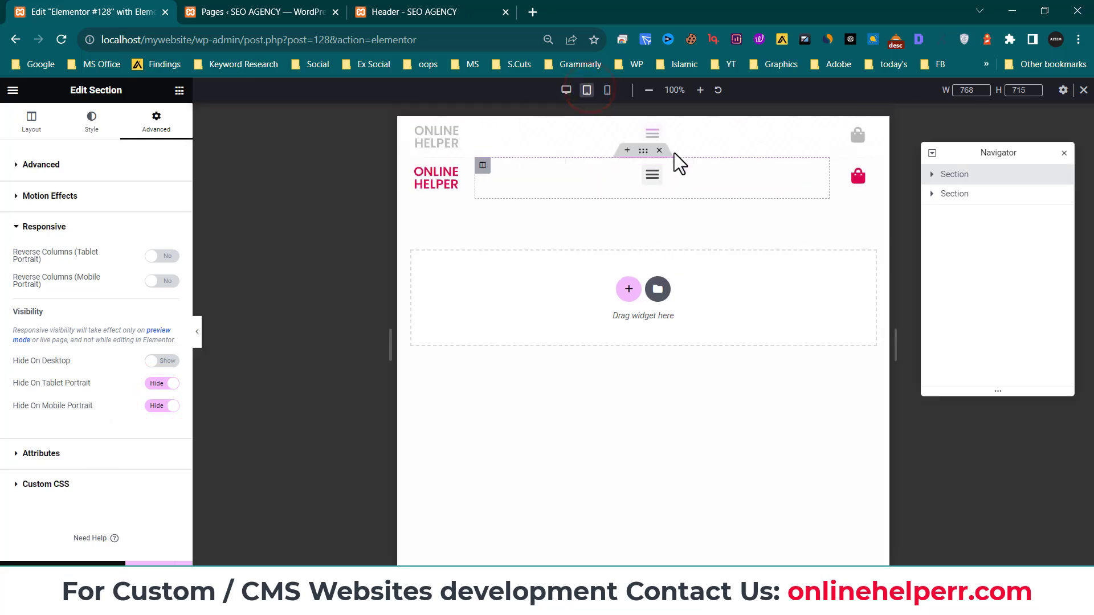
Step: Delete the shopping bag column from the lower header section in desktop view and narrow its logo column to match the upper header
{"action": "left_click", "coordinate": [995, 189]}
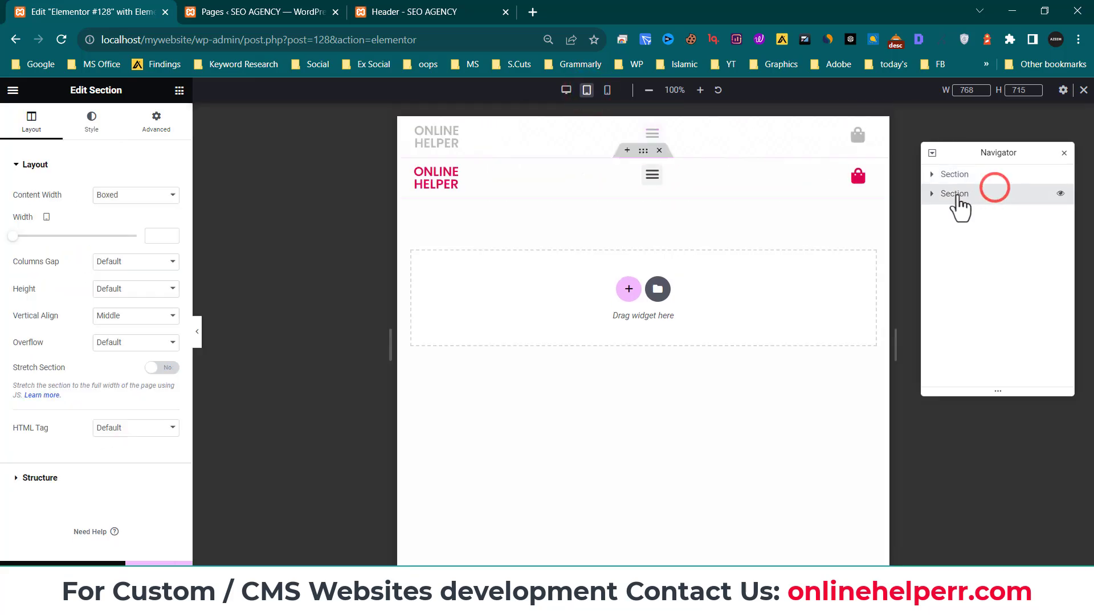
{"action": "left_click", "coordinate": [559, 90]}
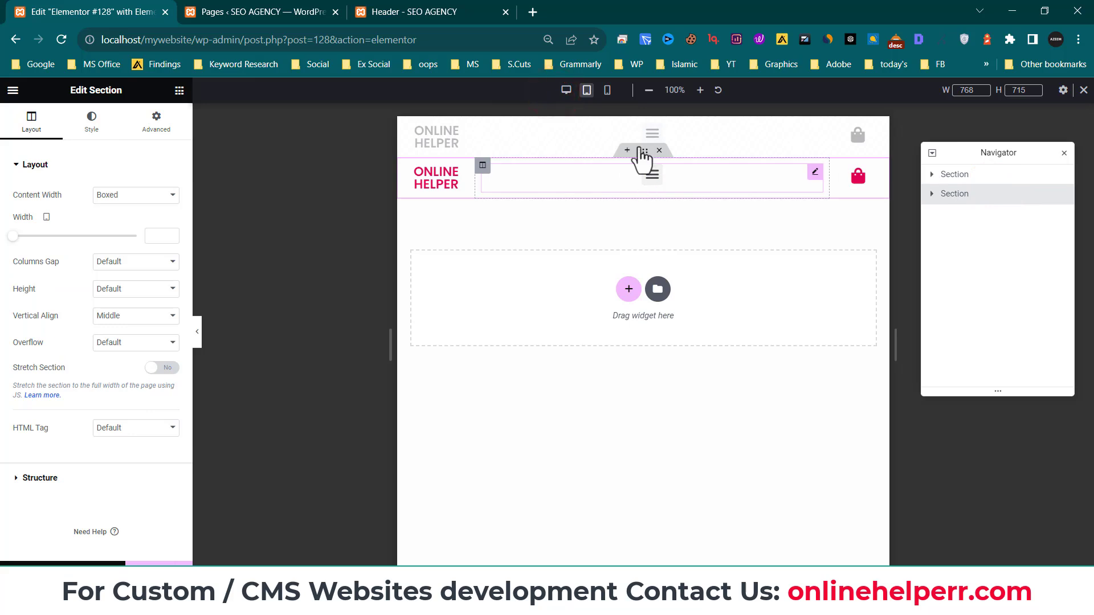
{"action": "left_click", "coordinate": [566, 90]}
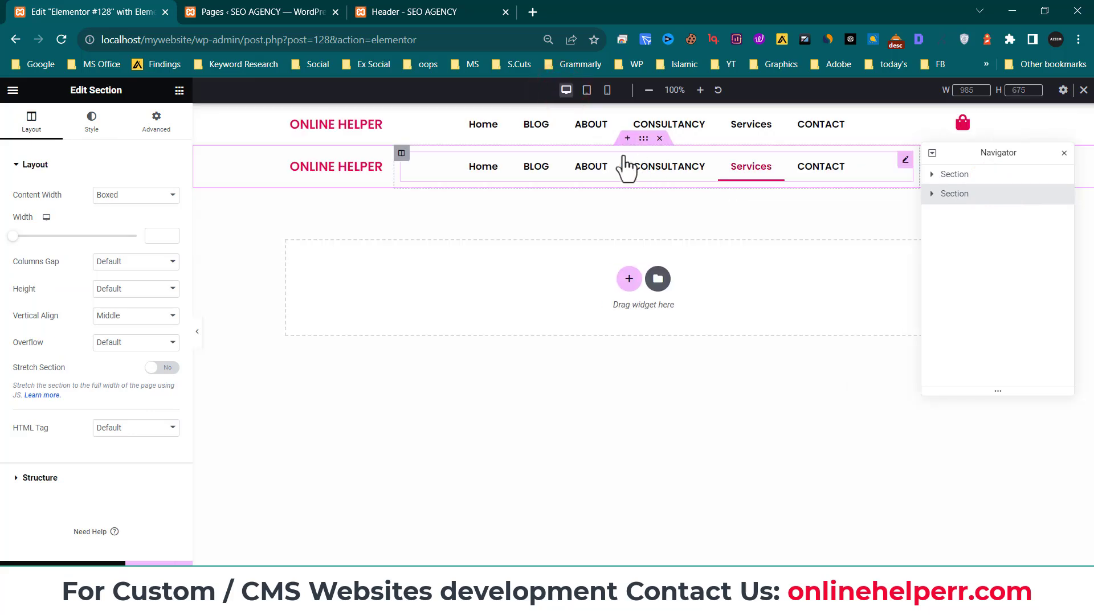
{"action": "left_click", "coordinate": [637, 139]}
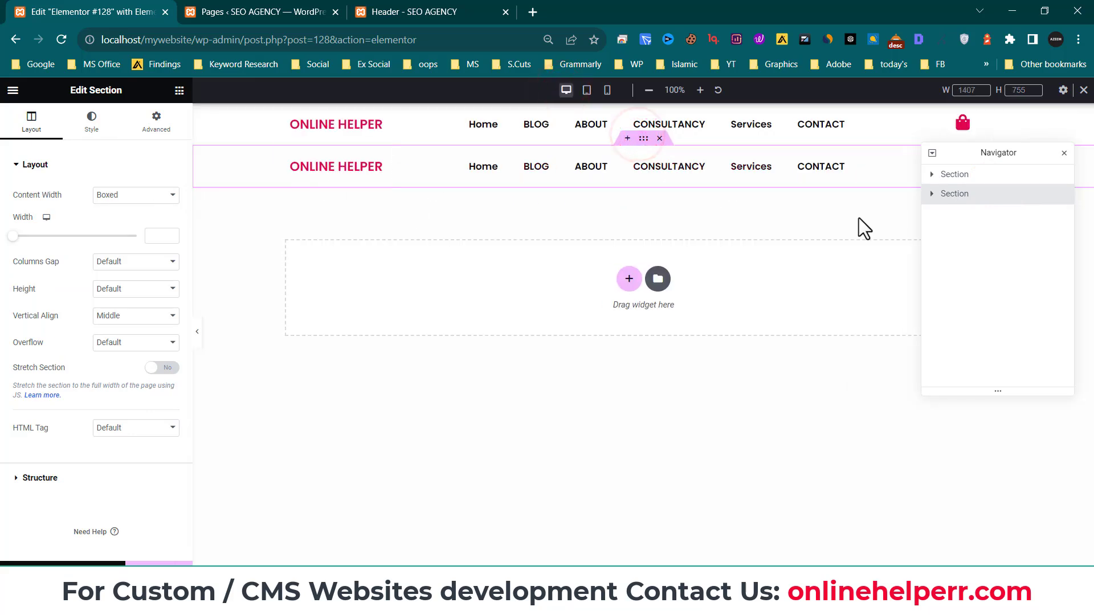
{"action": "left_click", "coordinate": [933, 194]}
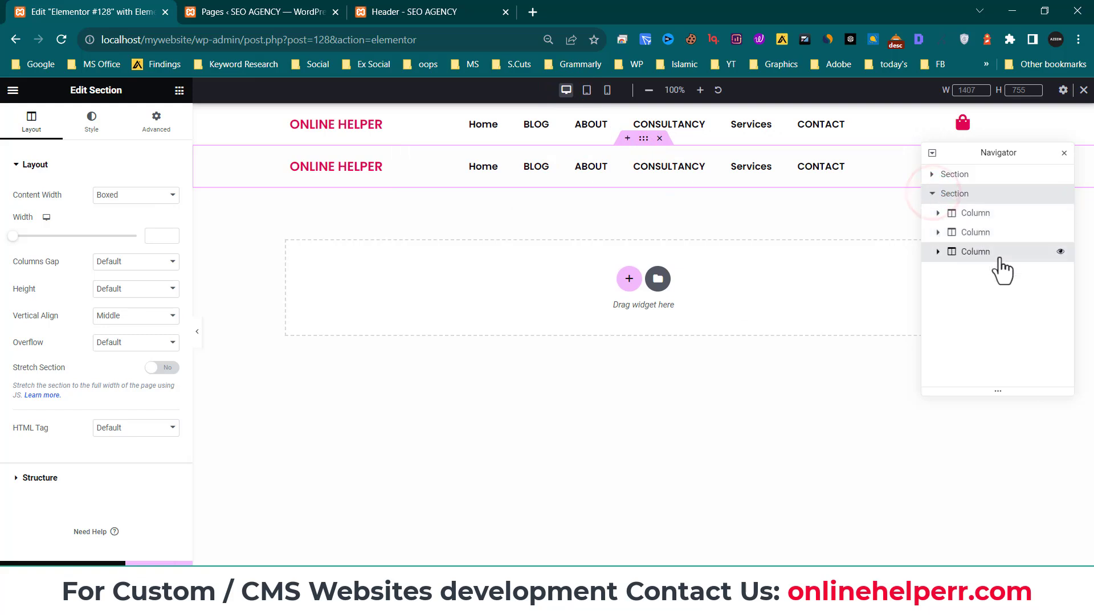
{"action": "right_click", "coordinate": [971, 251]}
{"action": "left_click", "coordinate": [1002, 439]}
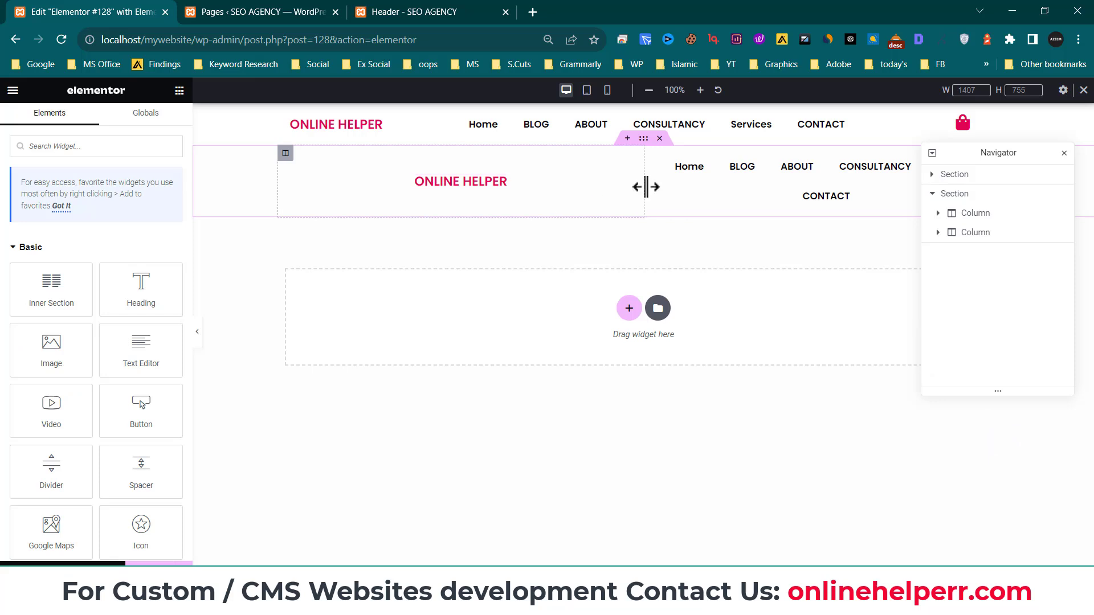
{"action": "left_click_drag", "start_coordinate": [646, 187], "coordinate": [393, 173]}
{"action": "left_click_drag", "start_coordinate": [1014, 154], "coordinate": [1006, 279]}
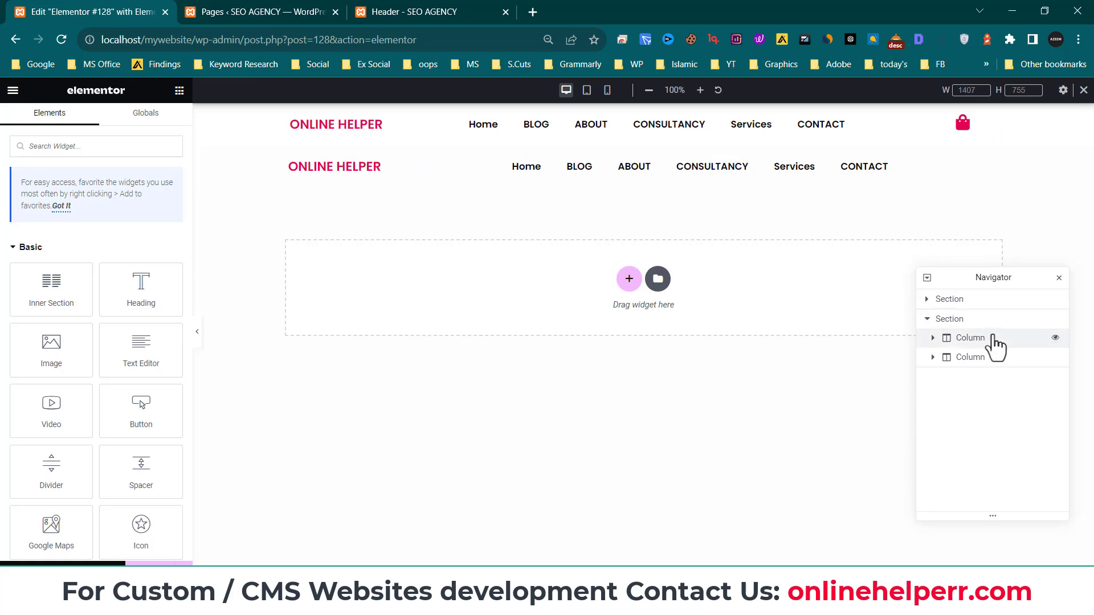
Step: Select the nav menu widget of the lower header in tablet view and align its toggle button to the right
{"action": "left_click", "coordinate": [992, 358]}
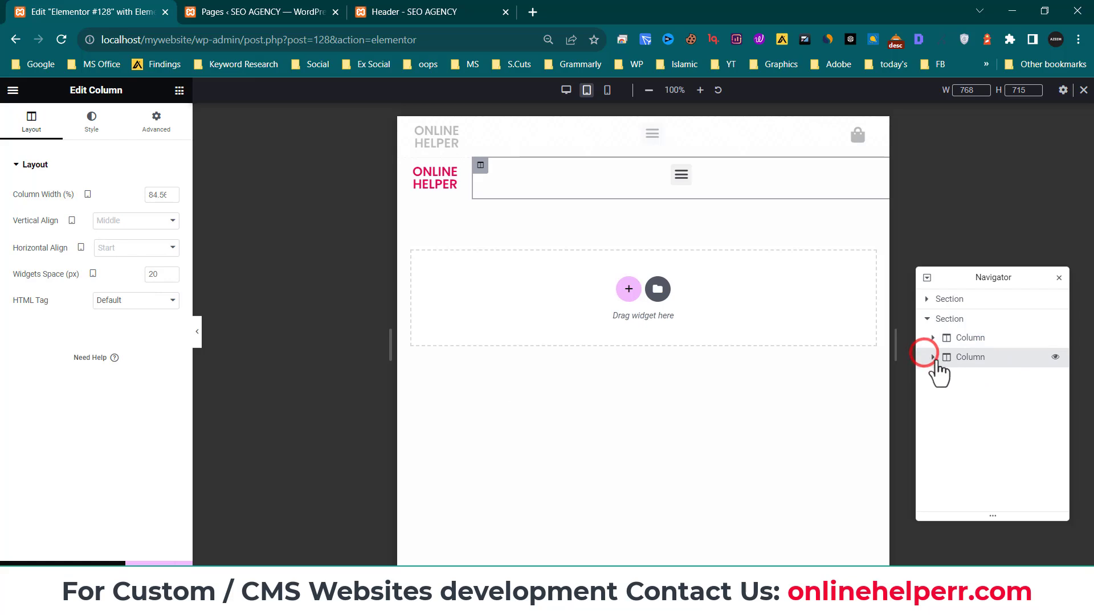
{"action": "left_click", "coordinate": [933, 358]}
{"action": "left_click", "coordinate": [980, 377]}
{"action": "left_click", "coordinate": [174, 465]}
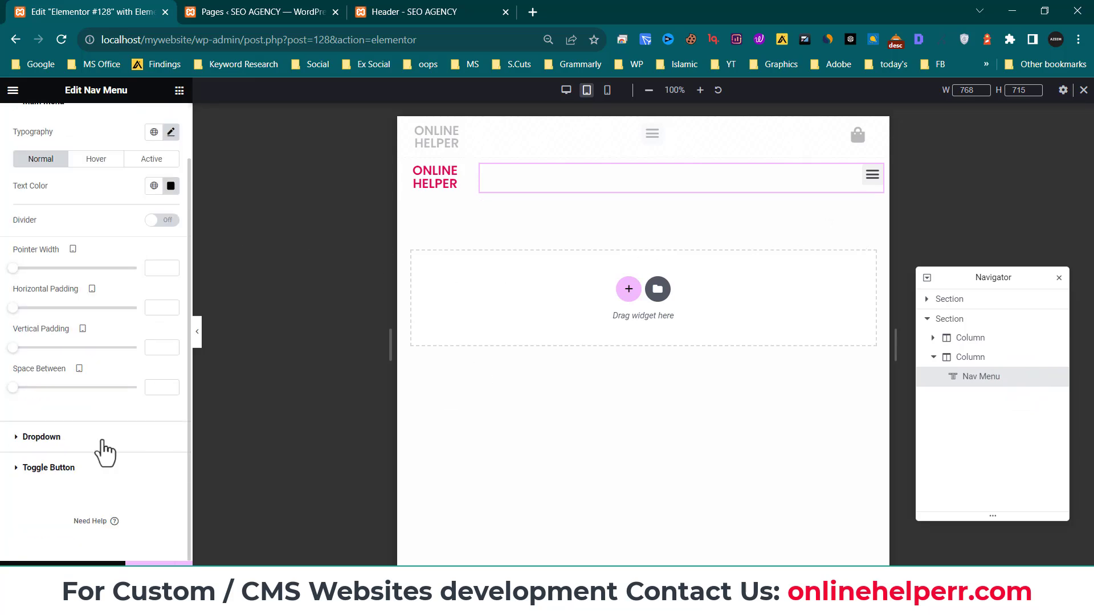
Step: Set the lower header menu's toggle button color to #DF0452 and expand the menu to check it
{"action": "left_click", "coordinate": [55, 466]}
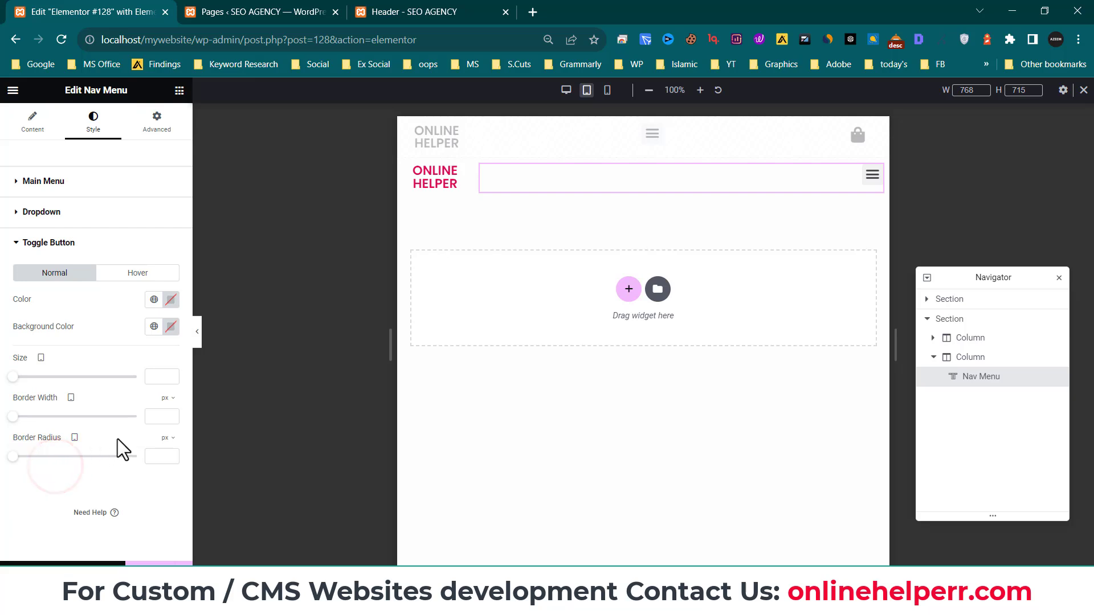
{"action": "left_click", "coordinate": [156, 304]}
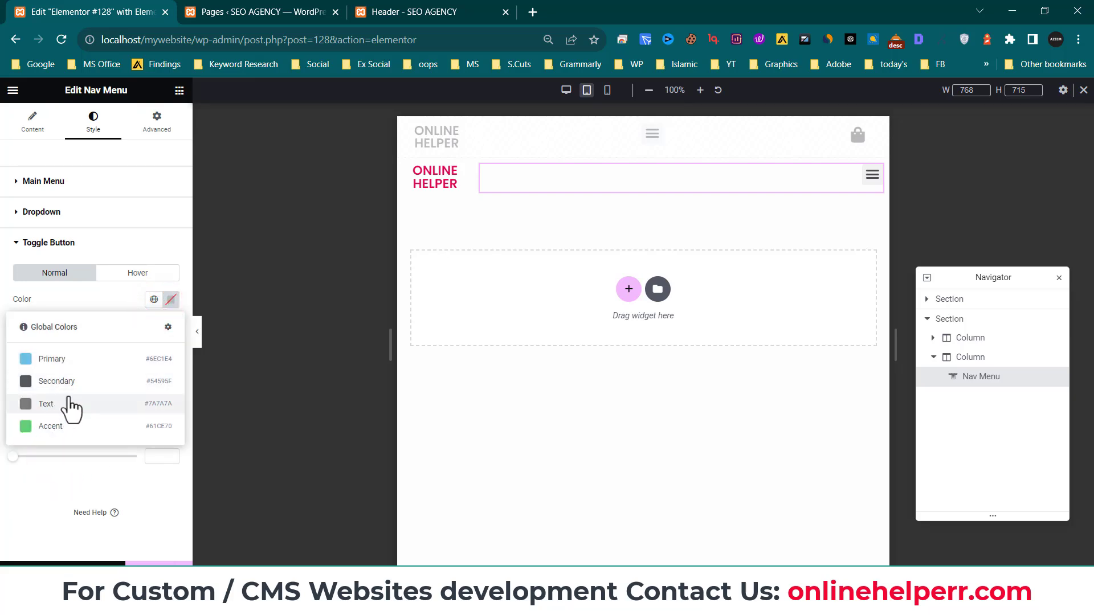
{"action": "left_click", "coordinate": [171, 302]}
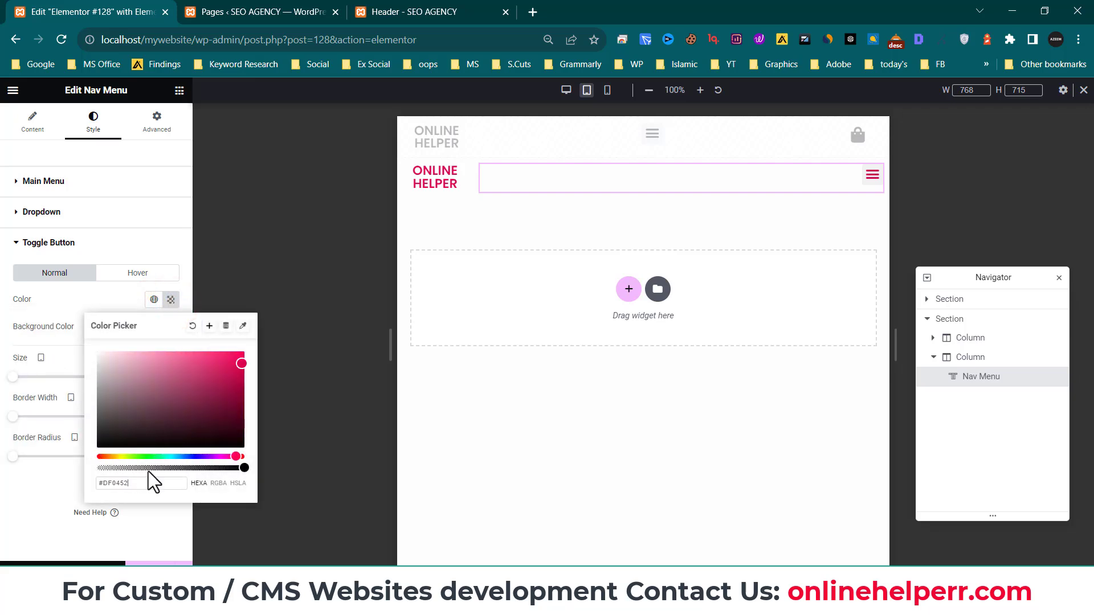
{"action": "left_click", "coordinate": [129, 300]}
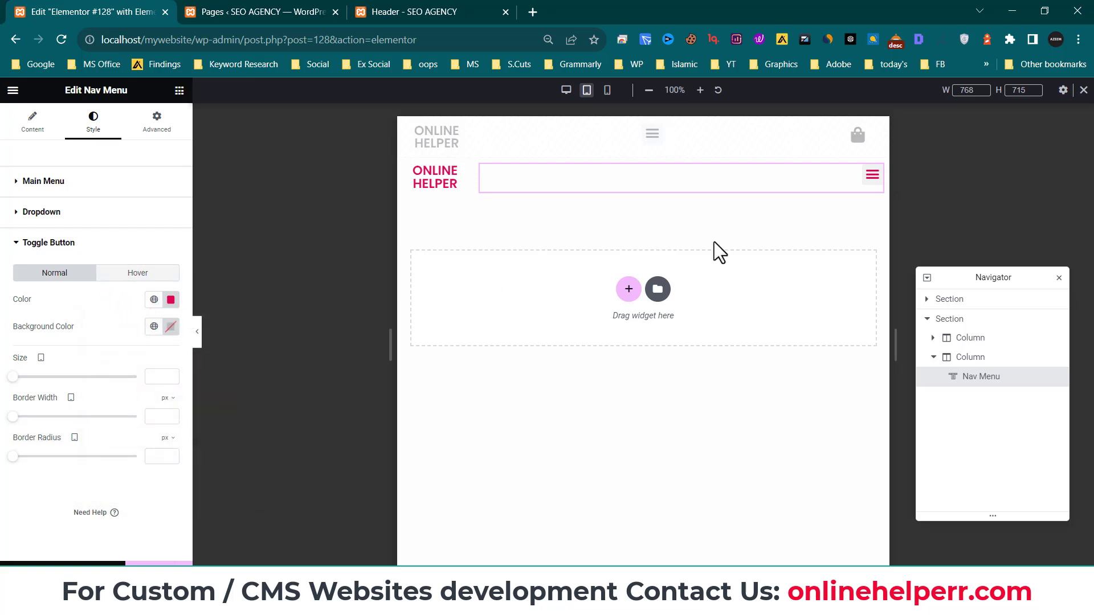
{"action": "left_click", "coordinate": [875, 179]}
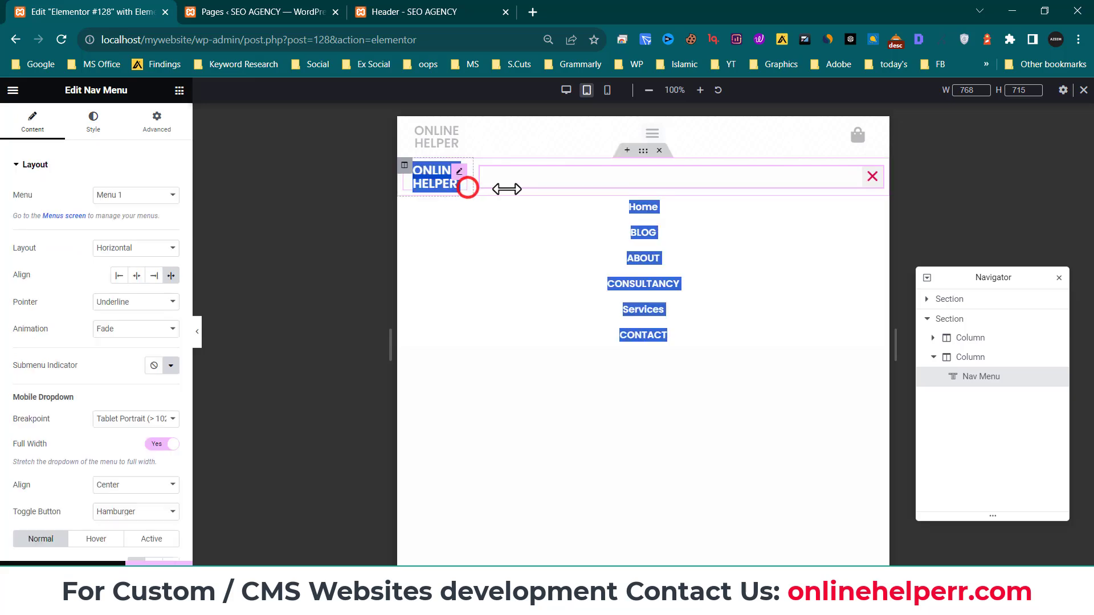
Step: Set both the nav menu column and the logo column of the lower header to 50% width in tablet view
{"action": "left_click", "coordinate": [467, 187]}
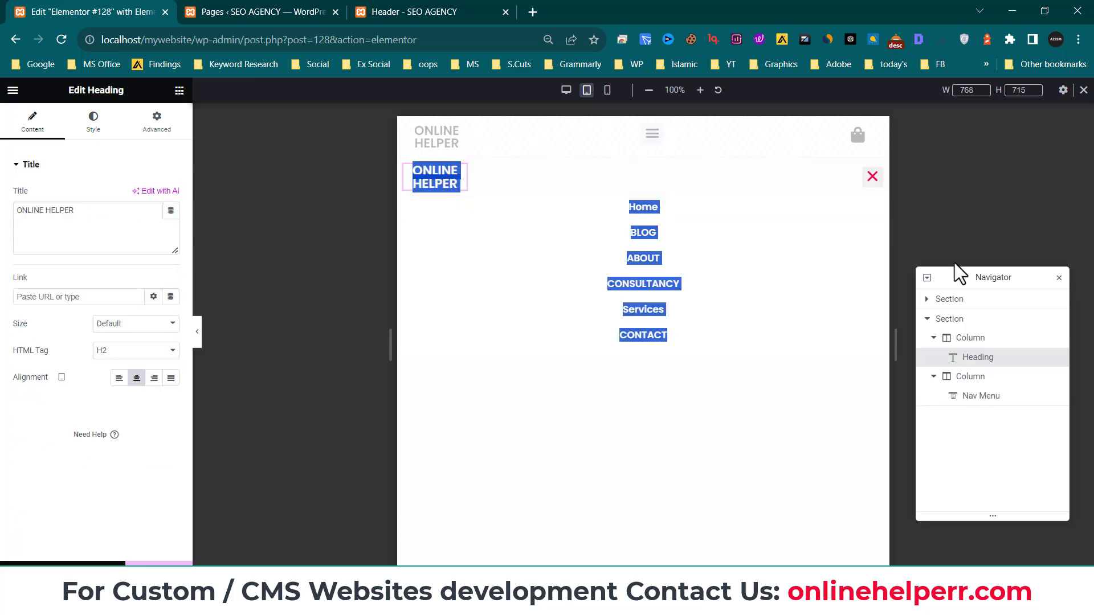
{"action": "left_click", "coordinate": [1054, 395]}
{"action": "left_click", "coordinate": [1000, 375]}
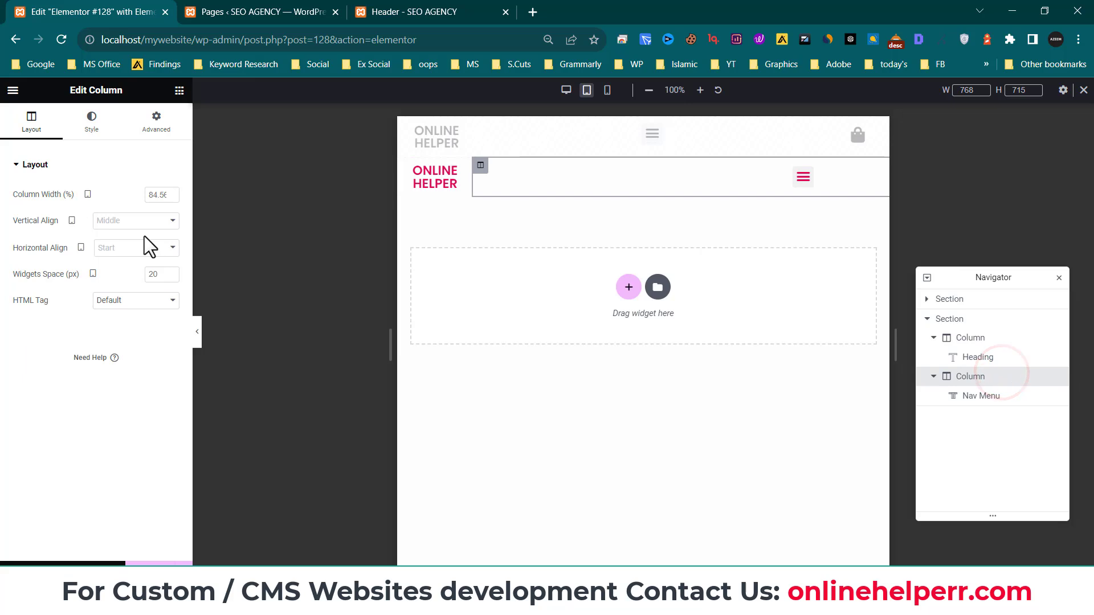
{"action": "left_click", "coordinate": [169, 197]}
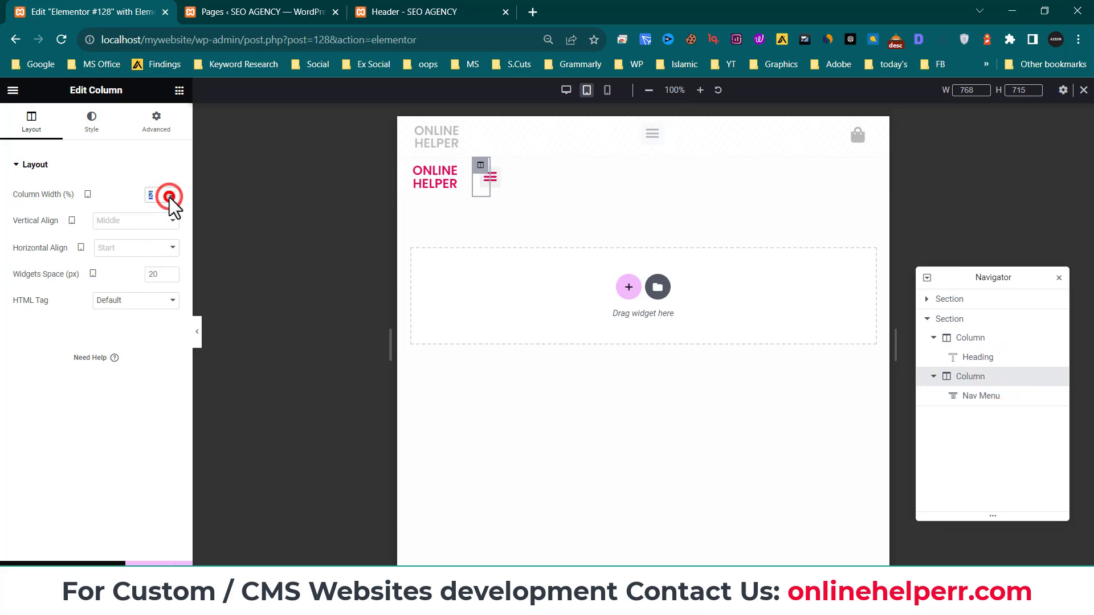
{"action": "left_click_drag", "start_coordinate": [171, 199], "coordinate": [171, 200]}
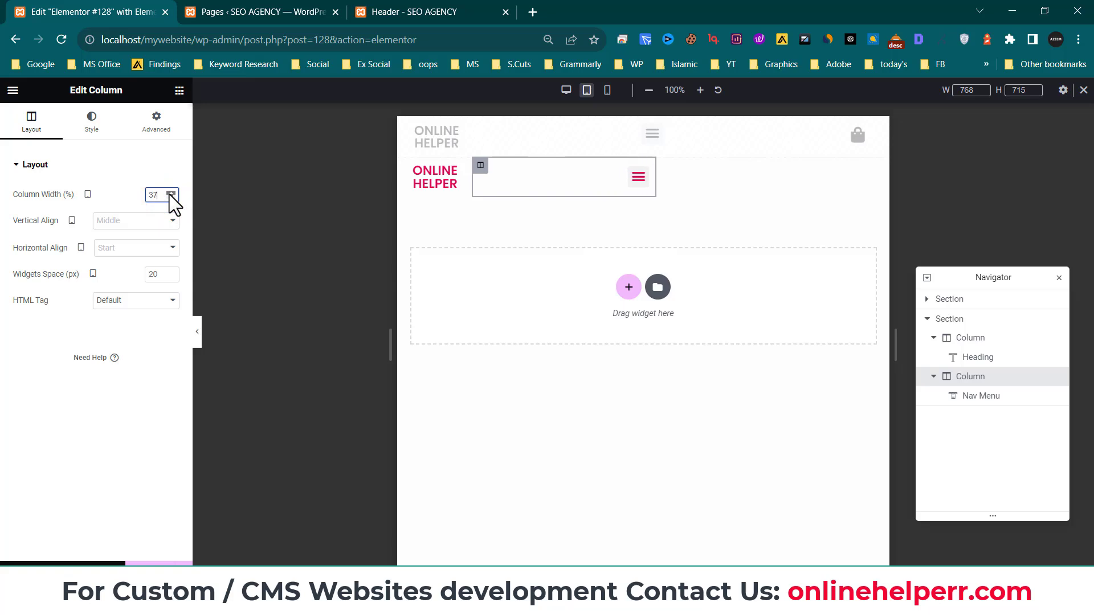
{"action": "left_click_drag", "start_coordinate": [171, 197], "coordinate": [171, 197]}
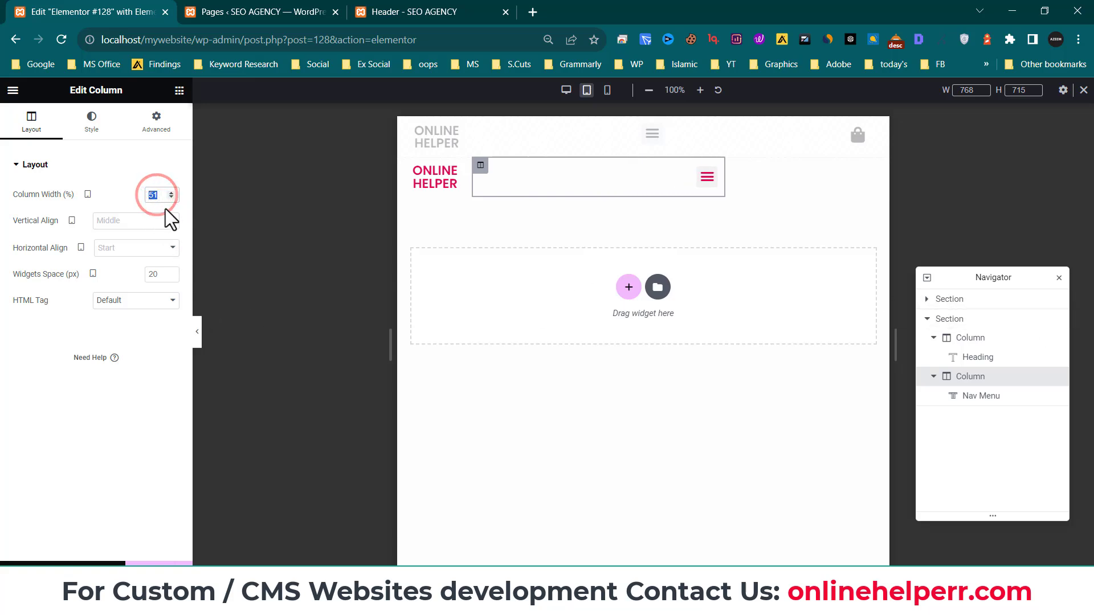
{"action": "type", "text": "50"}
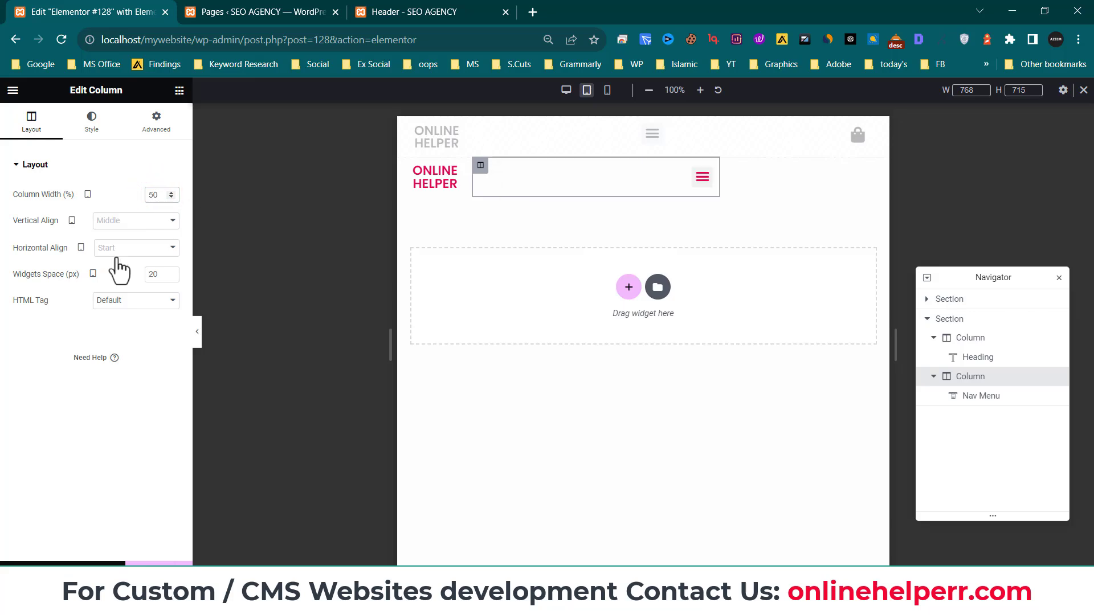
{"action": "left_click", "coordinate": [978, 337]}
{"action": "left_click", "coordinate": [150, 192]}
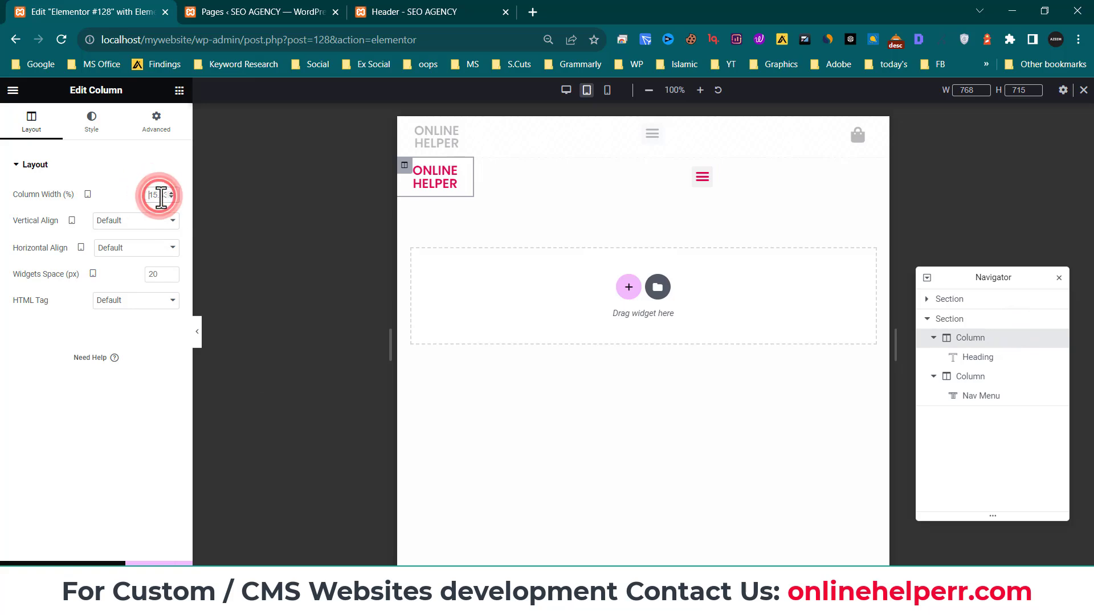
{"action": "type", "text": "50"}
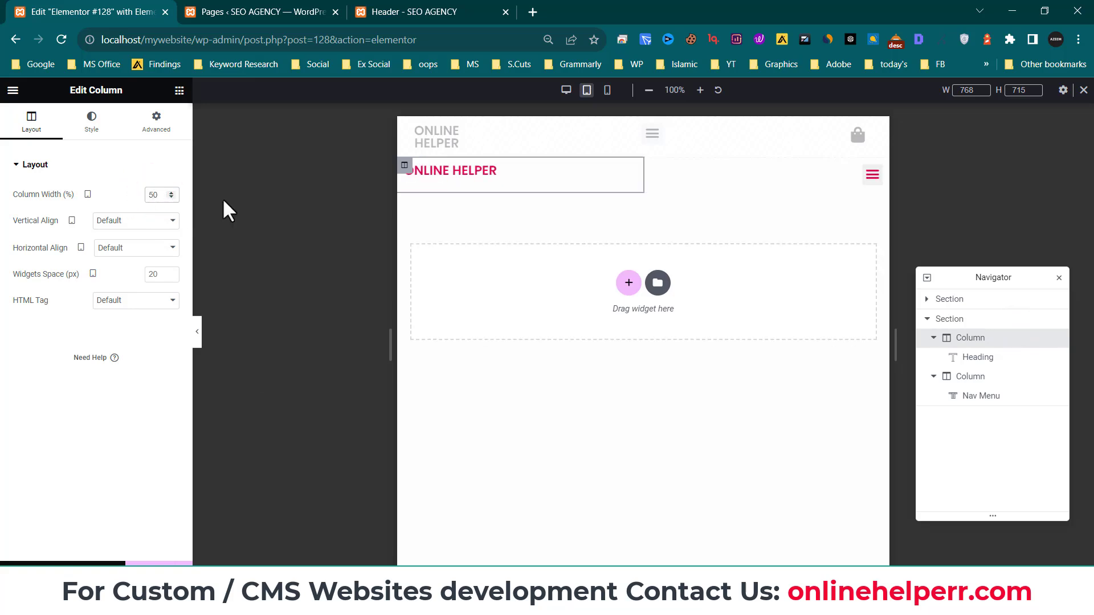
Step: Align the lower header's logo column horizontally to Start and vertically to Middle
{"action": "left_click", "coordinate": [405, 167]}
{"action": "left_click", "coordinate": [124, 253]}
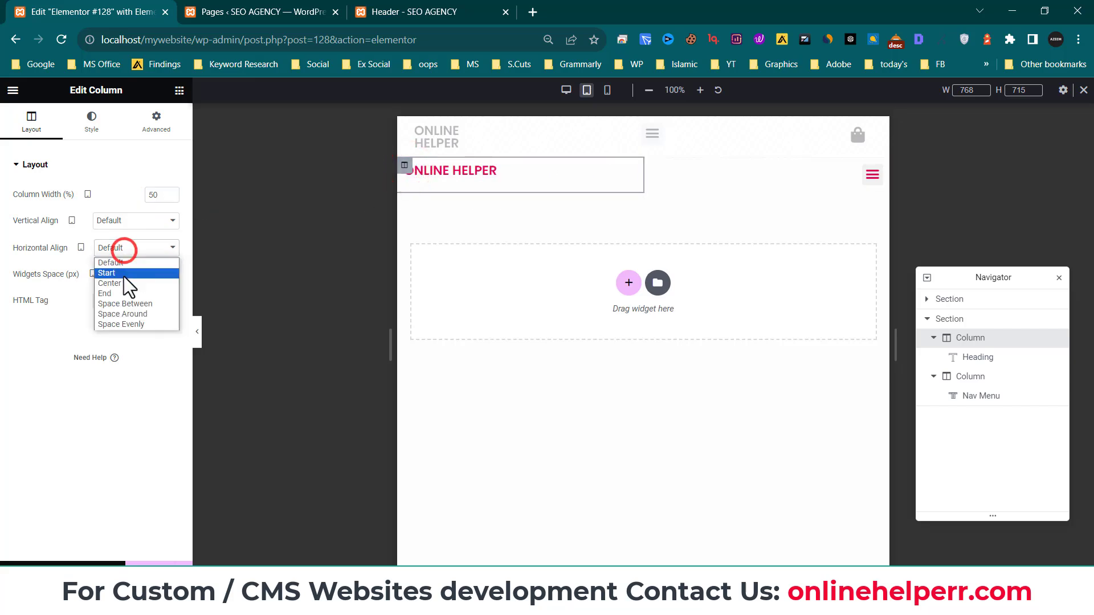
{"action": "left_click", "coordinate": [124, 285]}
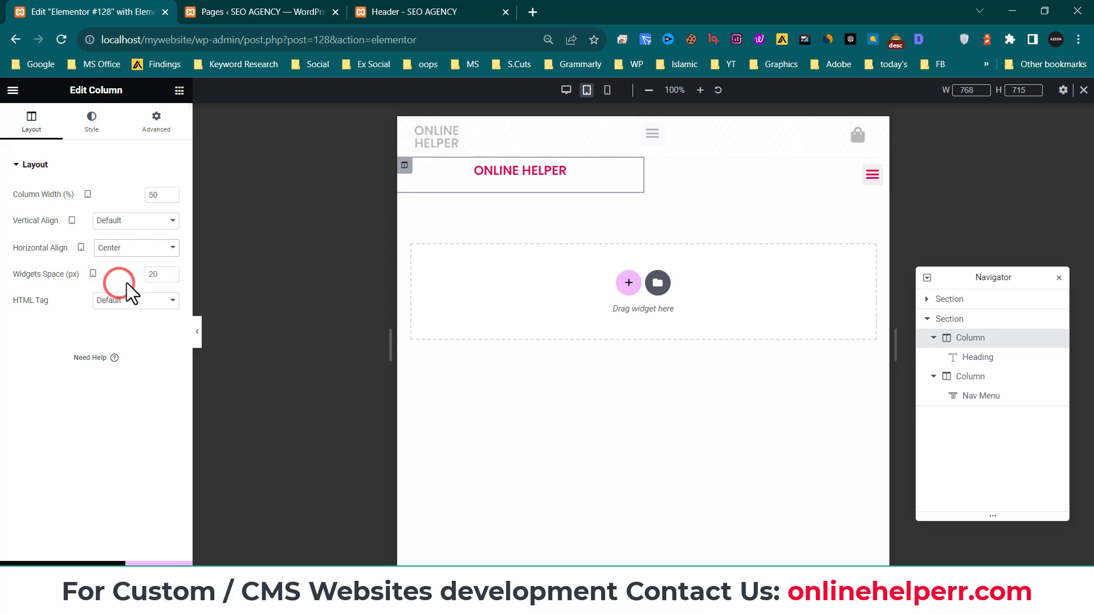
{"action": "left_click", "coordinate": [104, 250]}
{"action": "left_click", "coordinate": [107, 272]}
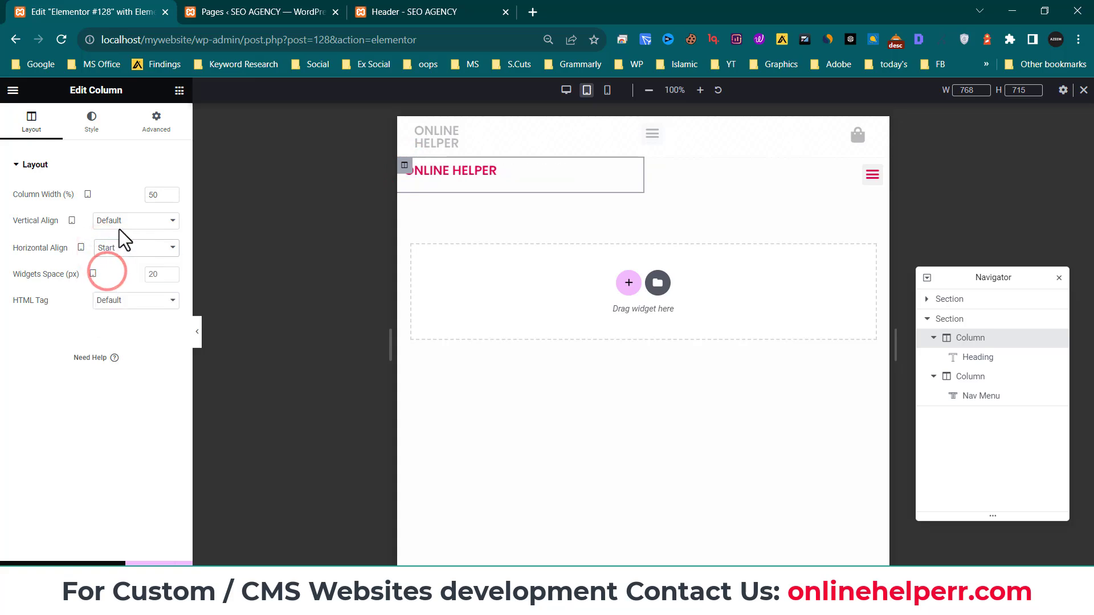
{"action": "left_click", "coordinate": [117, 221]}
{"action": "left_click", "coordinate": [124, 255]}
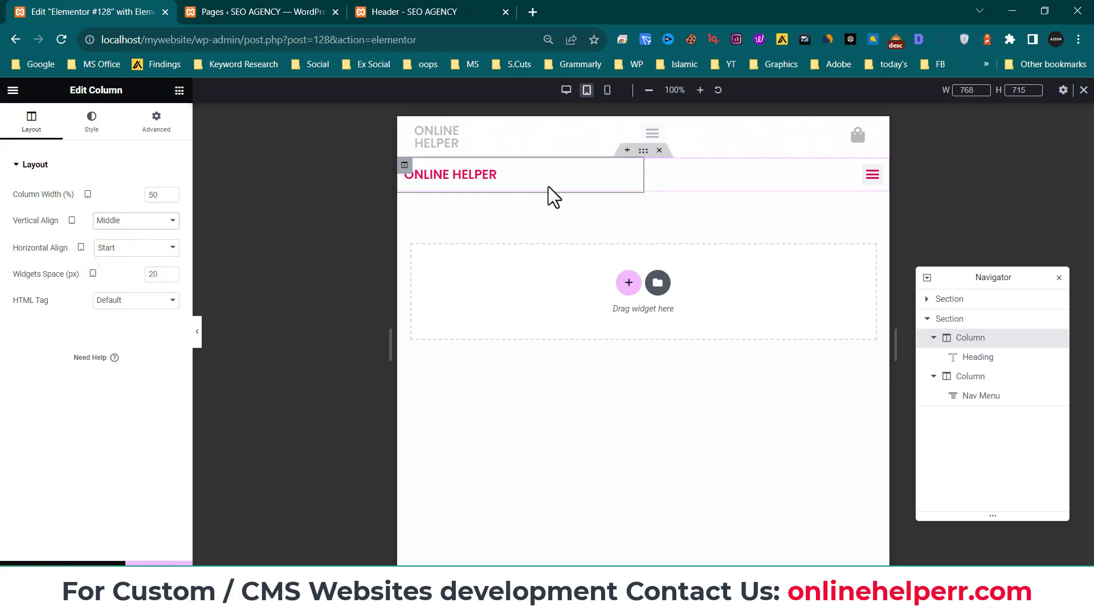
Step: Test the lower header's hamburger menu by expanding and closing it in the tablet preview, and collapse the section in the Navigator
{"action": "left_click", "coordinate": [861, 184]}
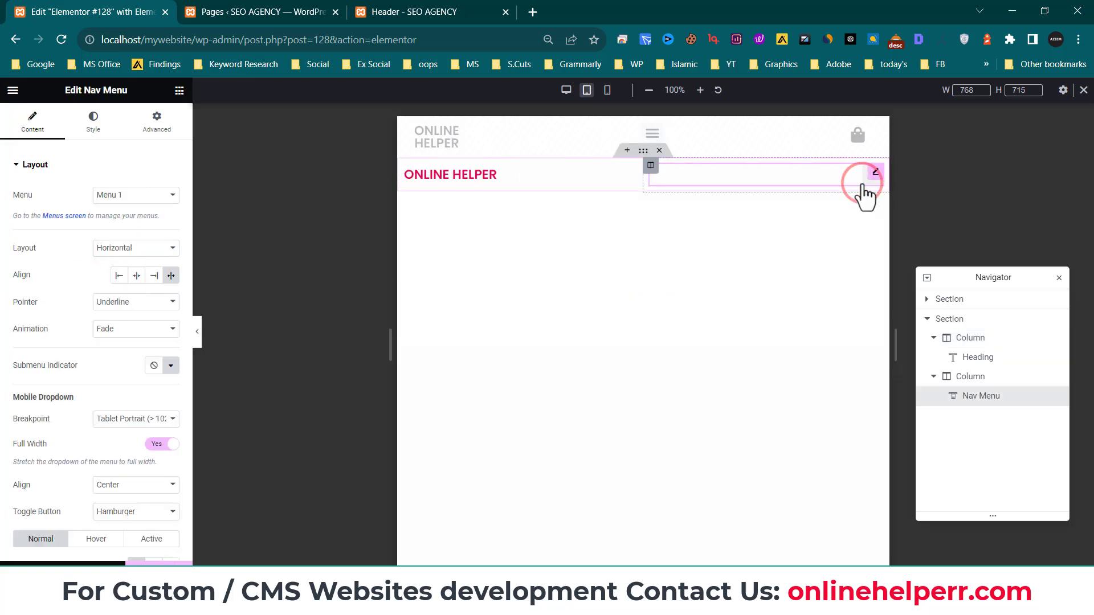
{"action": "left_click", "coordinate": [862, 183]}
{"action": "left_click", "coordinate": [862, 184]}
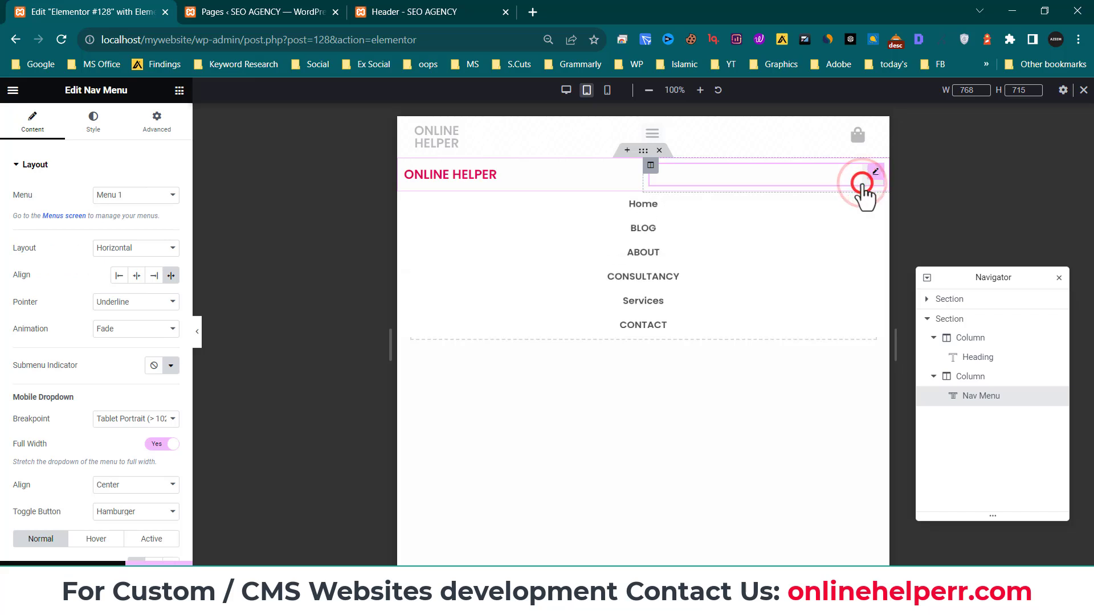
{"action": "left_click", "coordinate": [862, 183]}
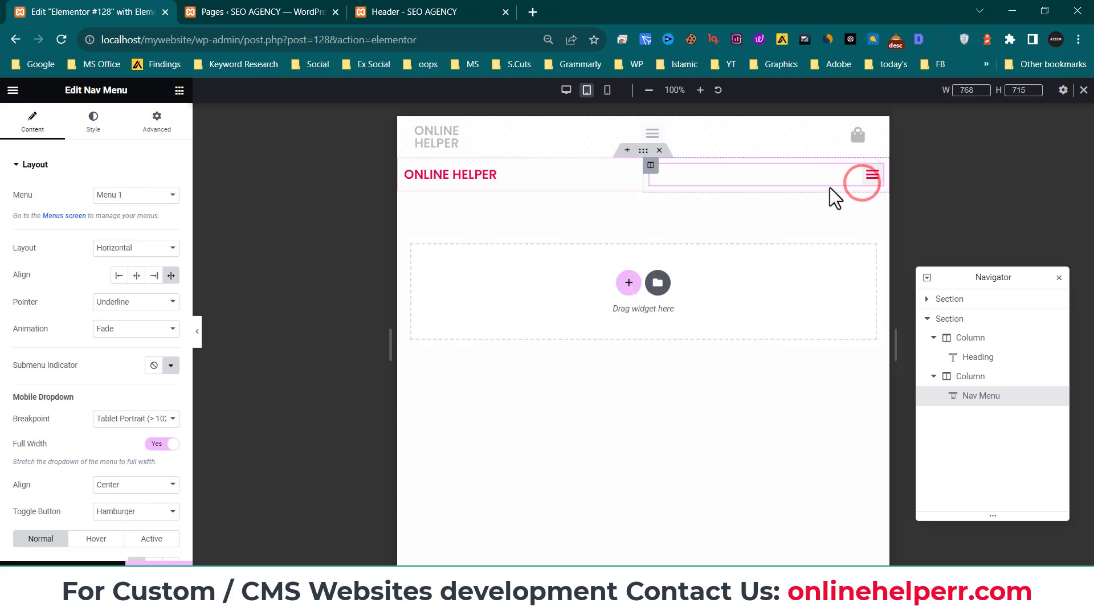
{"action": "left_click", "coordinate": [926, 319]}
Step: Check the header on the live page in the browser and return to the Elementor editor
{"action": "left_click", "coordinate": [445, 8]}
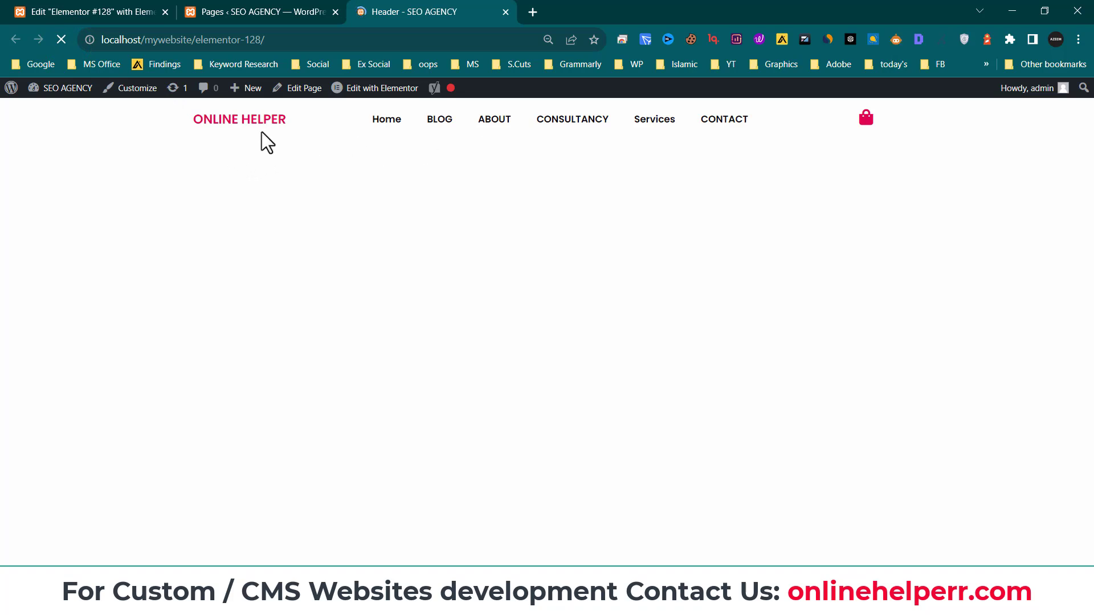
{"action": "left_click", "coordinate": [102, 12]}
{"action": "left_click", "coordinate": [452, 34]}
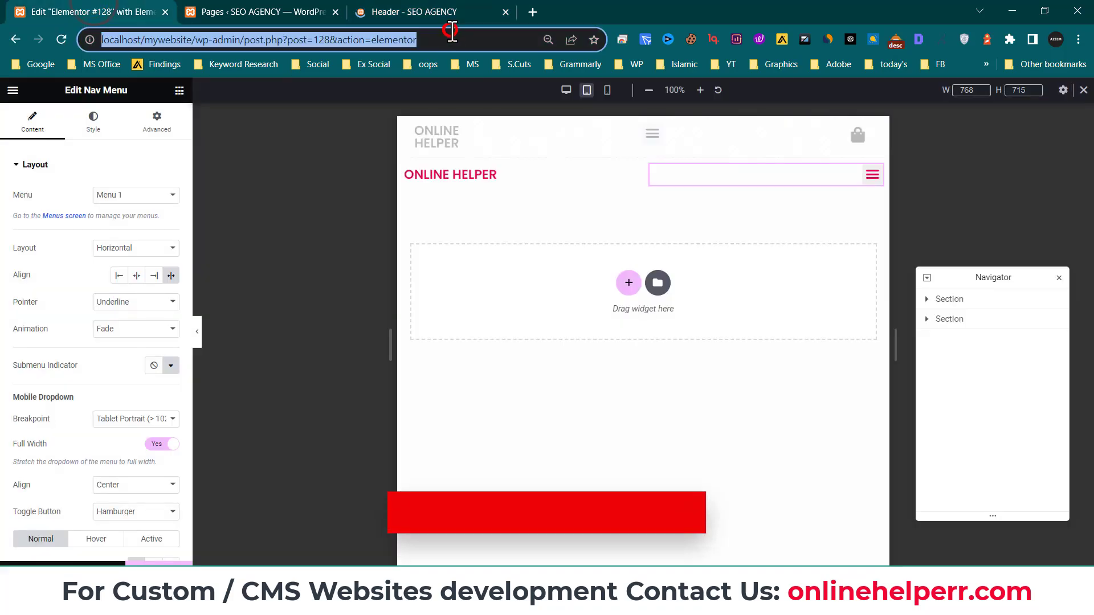
{"action": "left_click", "coordinate": [429, 13]}
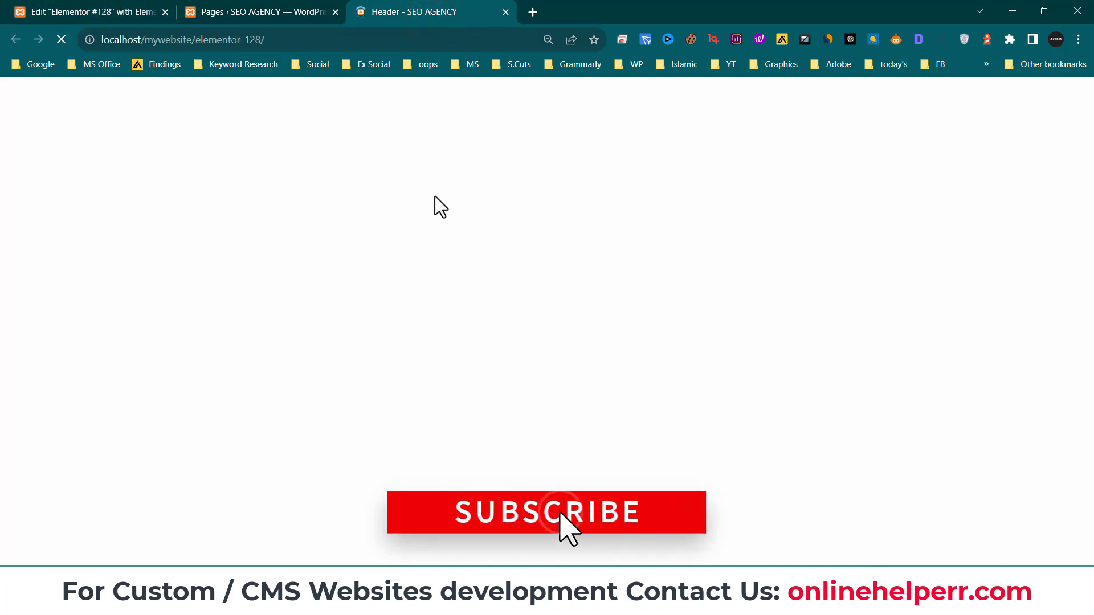
{"action": "left_click", "coordinate": [114, 7]}
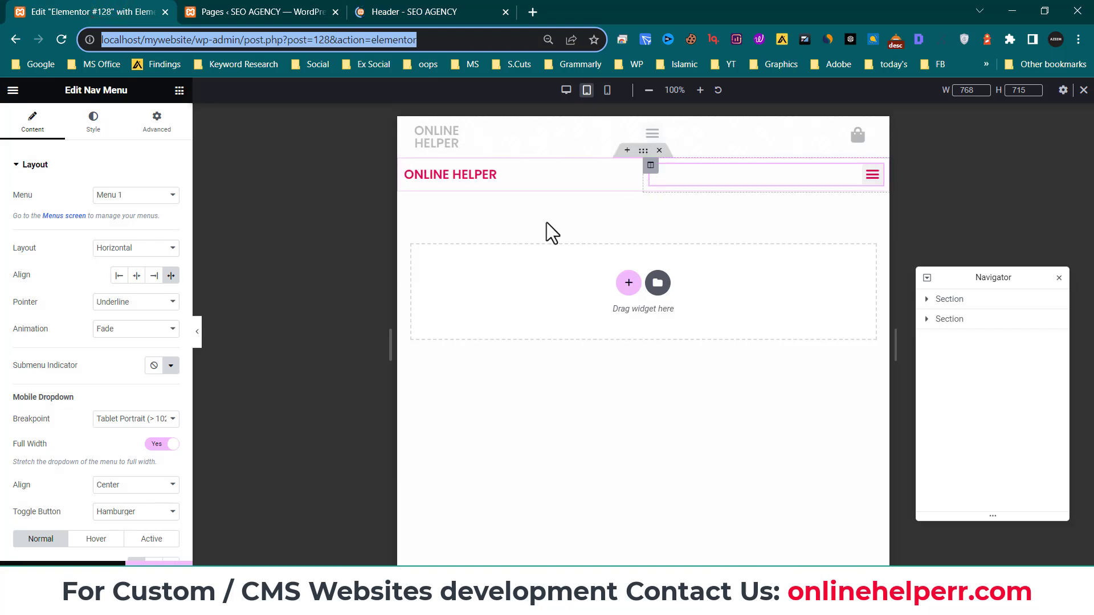
Step: Switch to the mobile preview and set the lower header's nav menu and logo columns to 50% width each
{"action": "left_click", "coordinate": [949, 319]}
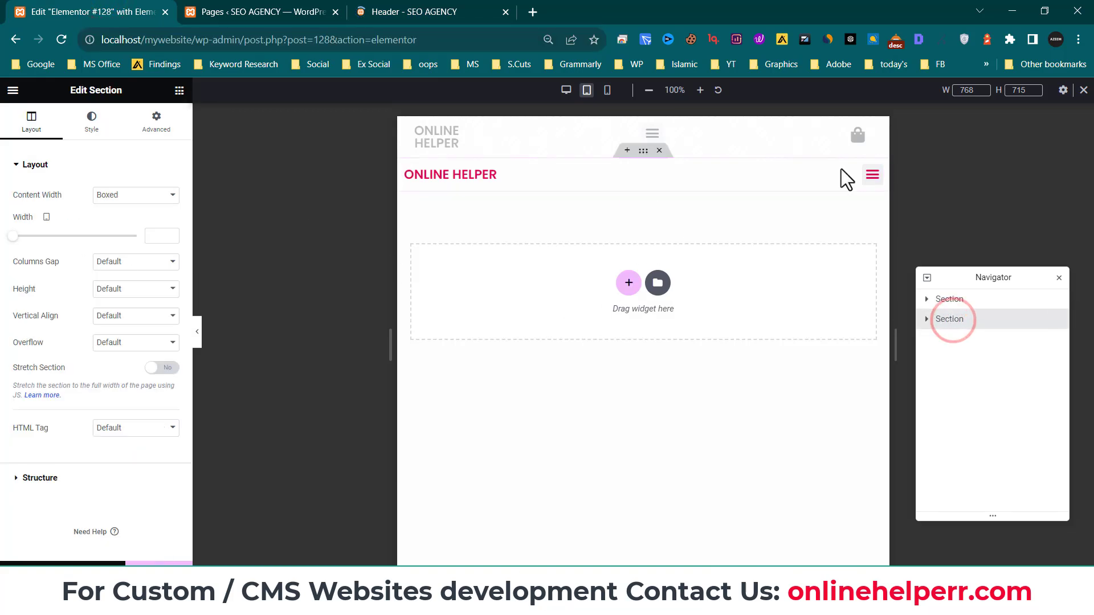
{"action": "left_click", "coordinate": [608, 90]}
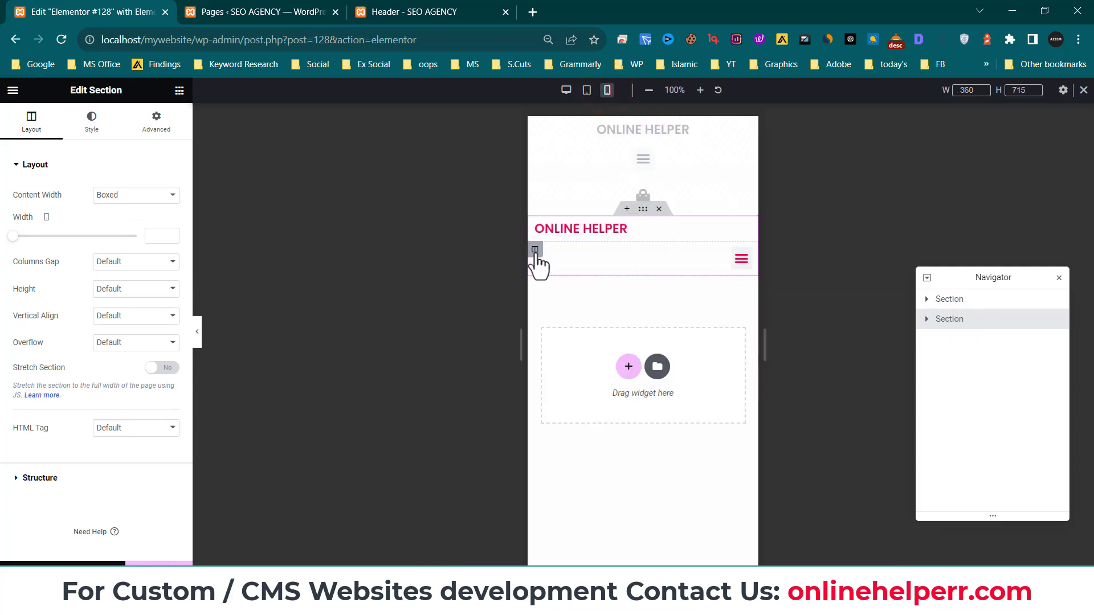
{"action": "left_click", "coordinate": [534, 251]}
{"action": "double_click", "coordinate": [158, 194]}
{"action": "type", "text": "50"}
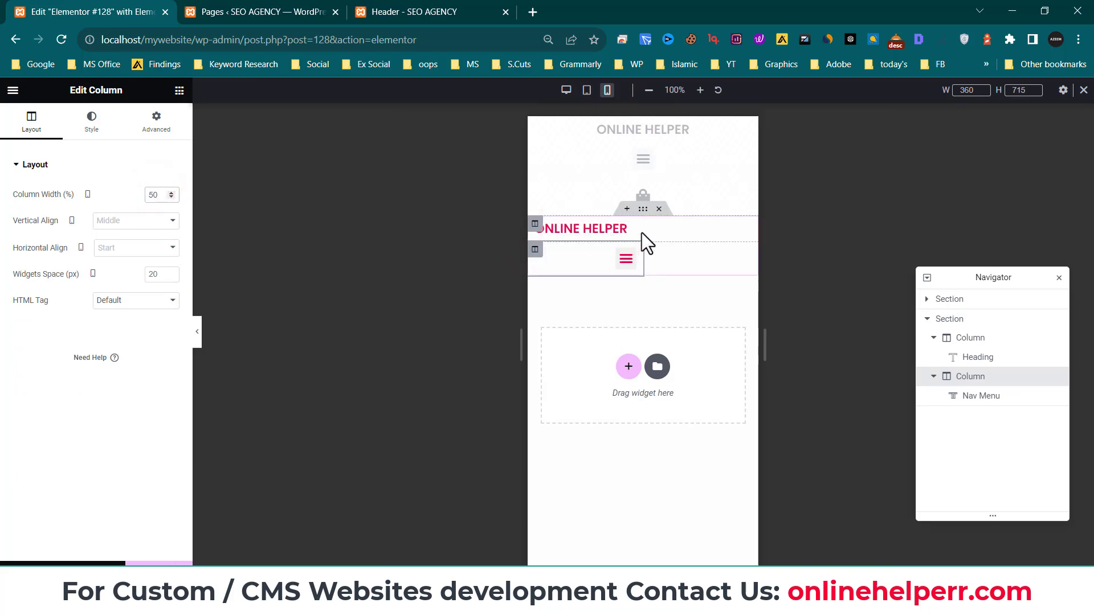
{"action": "left_click", "coordinate": [970, 338]}
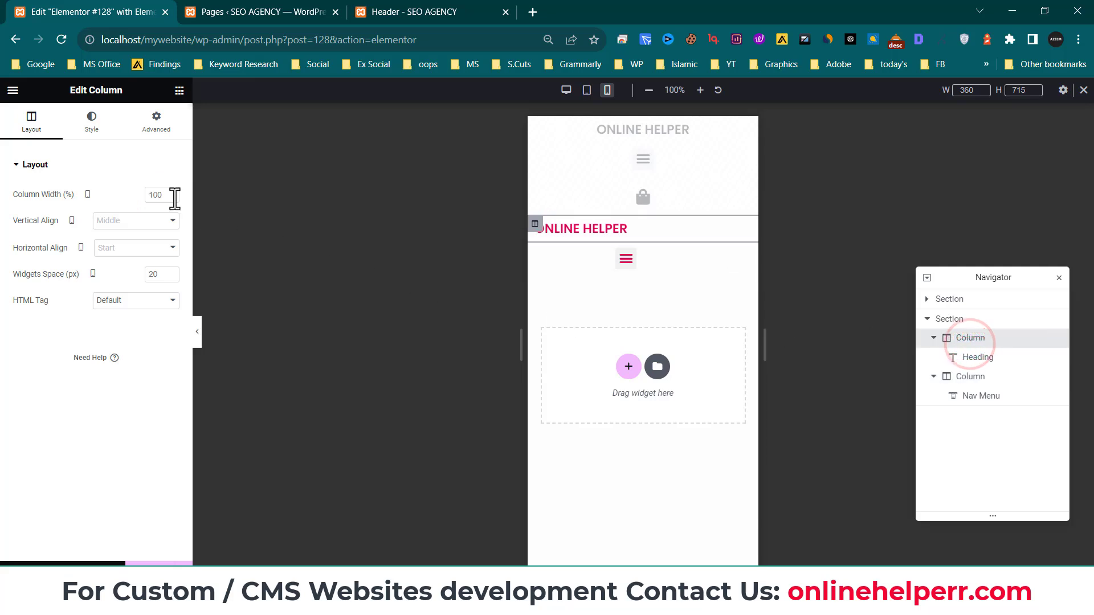
{"action": "double_click", "coordinate": [154, 194]}
{"action": "type", "text": "50"}
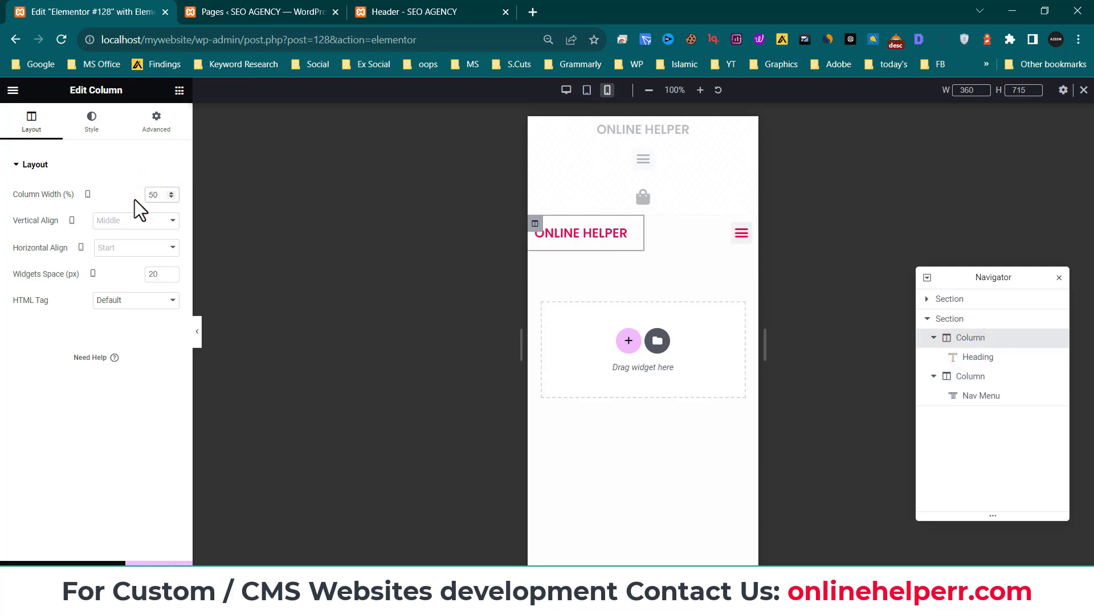
Step: Update the page, inspect and reload the live header page, and return to the editor
{"action": "left_click", "coordinate": [154, 572]}
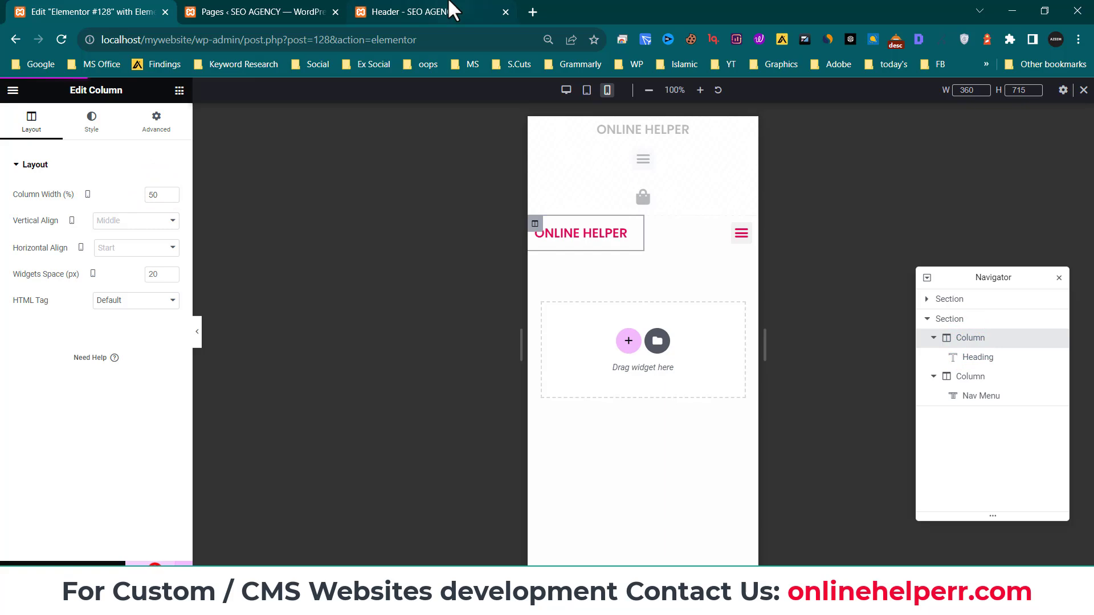
{"action": "left_click", "coordinate": [445, 2]}
{"action": "right_click", "coordinate": [507, 268]}
{"action": "left_click", "coordinate": [59, 43]}
{"action": "left_click", "coordinate": [102, 12]}
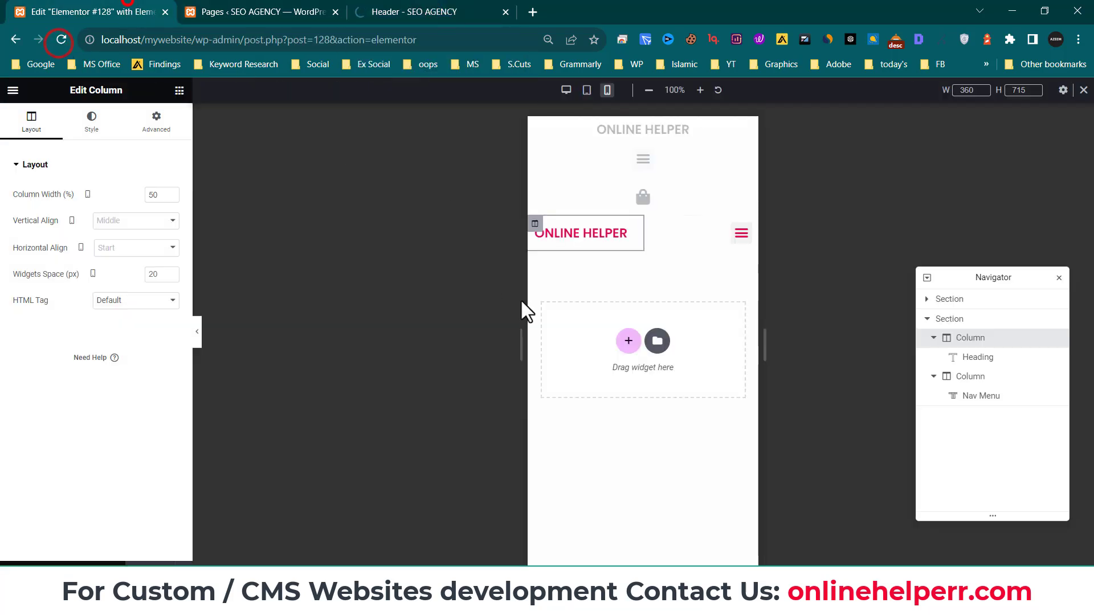
Step: Give the lower header section a white background and a box shadow
{"action": "left_click", "coordinate": [114, 271]}
{"action": "left_click", "coordinate": [154, 269]}
{"action": "left_click", "coordinate": [171, 295]}
{"action": "left_click", "coordinate": [118, 268]}
{"action": "scroll", "coordinate": [114, 370], "scroll_direction": "down", "scroll_amount": 1}
{"action": "left_click", "coordinate": [106, 453]}
{"action": "left_click", "coordinate": [170, 377]}
Step: Update the page and reload the live header page in the iPhone SE device view to check the mobile header
{"action": "left_click", "coordinate": [149, 572]}
{"action": "left_click", "coordinate": [416, 18]}
{"action": "left_click", "coordinate": [56, 40]}
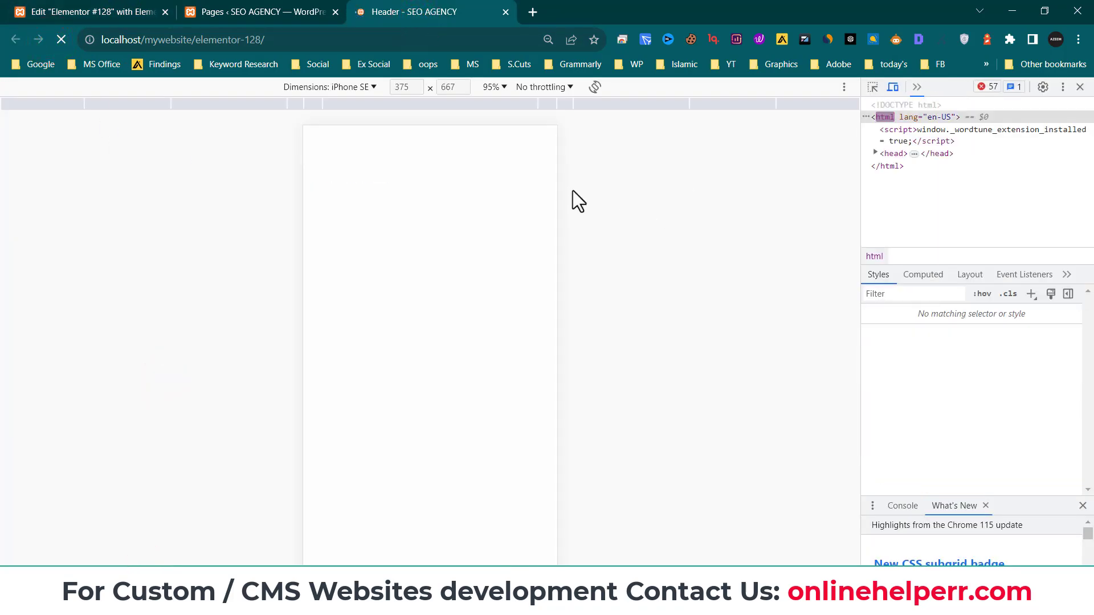
{"action": "left_click", "coordinate": [46, 10]}
{"action": "left_click", "coordinate": [422, 11]}
{"action": "left_click", "coordinate": [62, 39]}
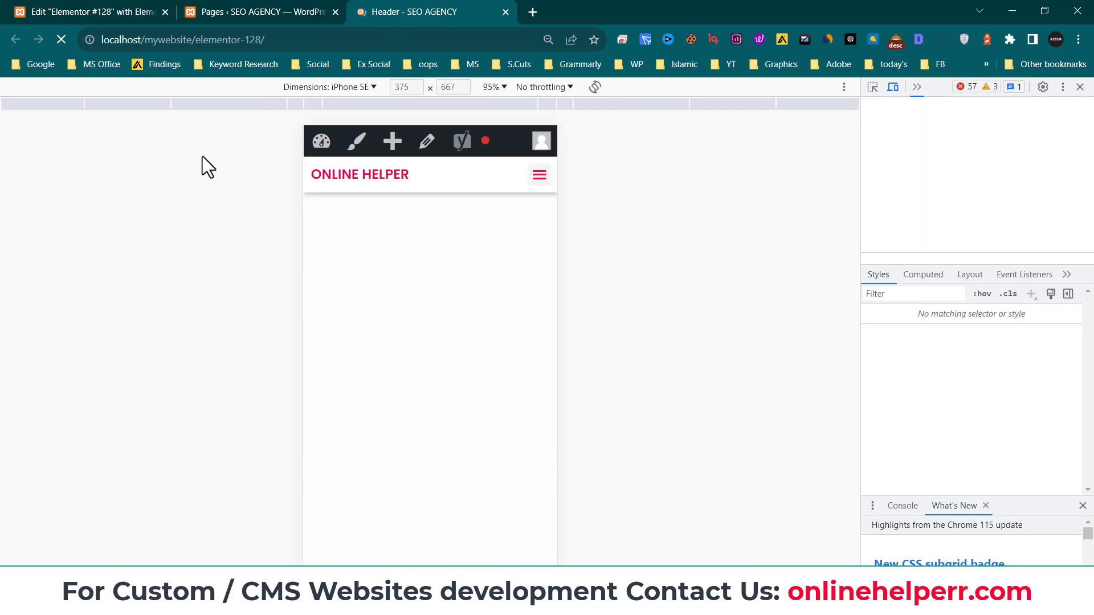
Step: Test the hamburger menu on the live header page in the iPhone SE view and close the developer tools
{"action": "left_click", "coordinate": [537, 183]}
{"action": "left_click", "coordinate": [538, 185]}
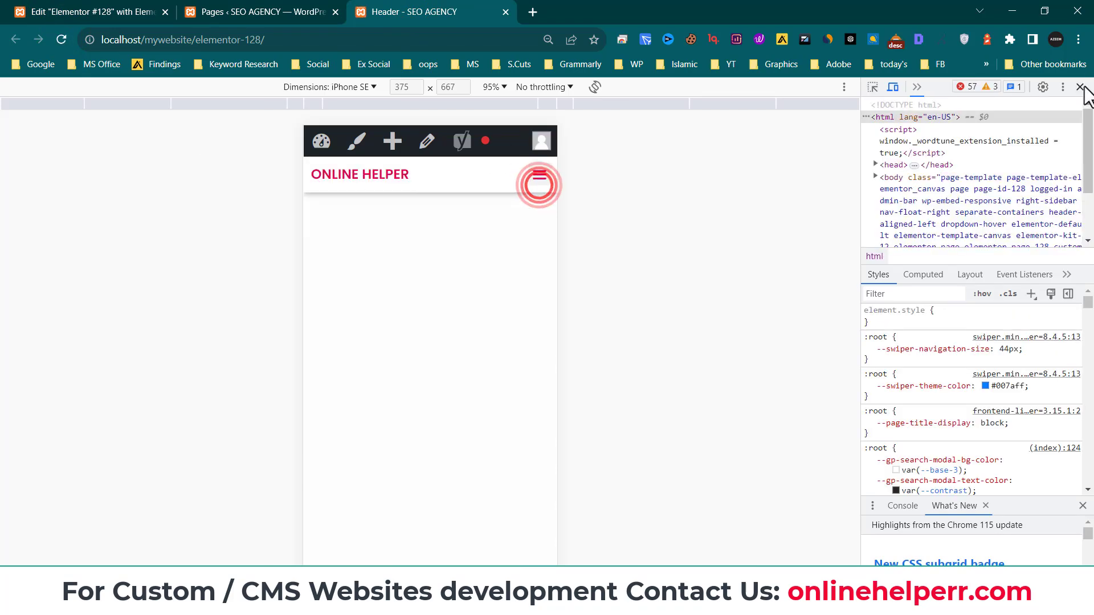
{"action": "left_click", "coordinate": [1081, 87]}
Step: Return to the Elementor editor, give the upper header section a box shadow, and update the page
{"action": "left_click", "coordinate": [114, 10]}
{"action": "left_click", "coordinate": [972, 300]}
{"action": "left_click", "coordinate": [71, 113]}
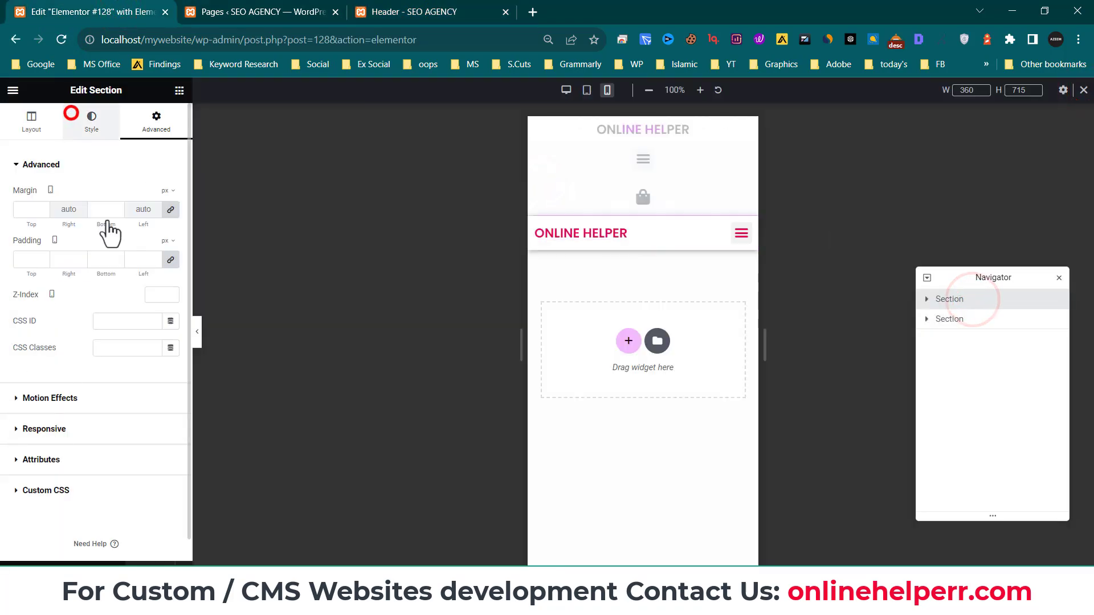
{"action": "left_click", "coordinate": [88, 302]}
{"action": "left_click", "coordinate": [170, 376]}
{"action": "left_click", "coordinate": [122, 367]}
Step: Reload the live header page and inspect it with the device dimensions set to Responsive
{"action": "left_click", "coordinate": [380, 10]}
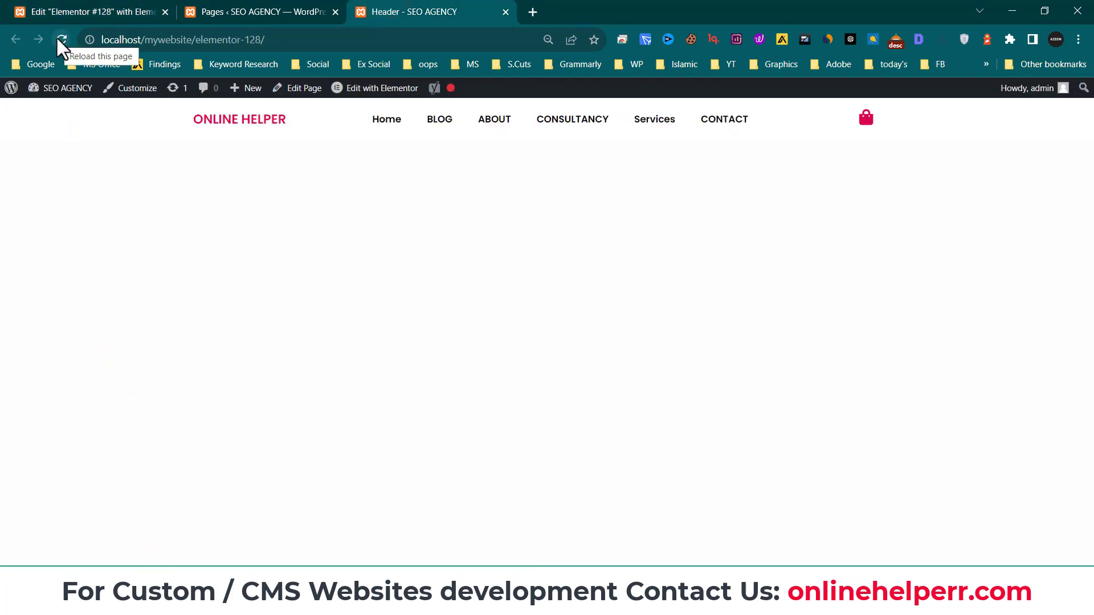
{"action": "left_click", "coordinate": [57, 41]}
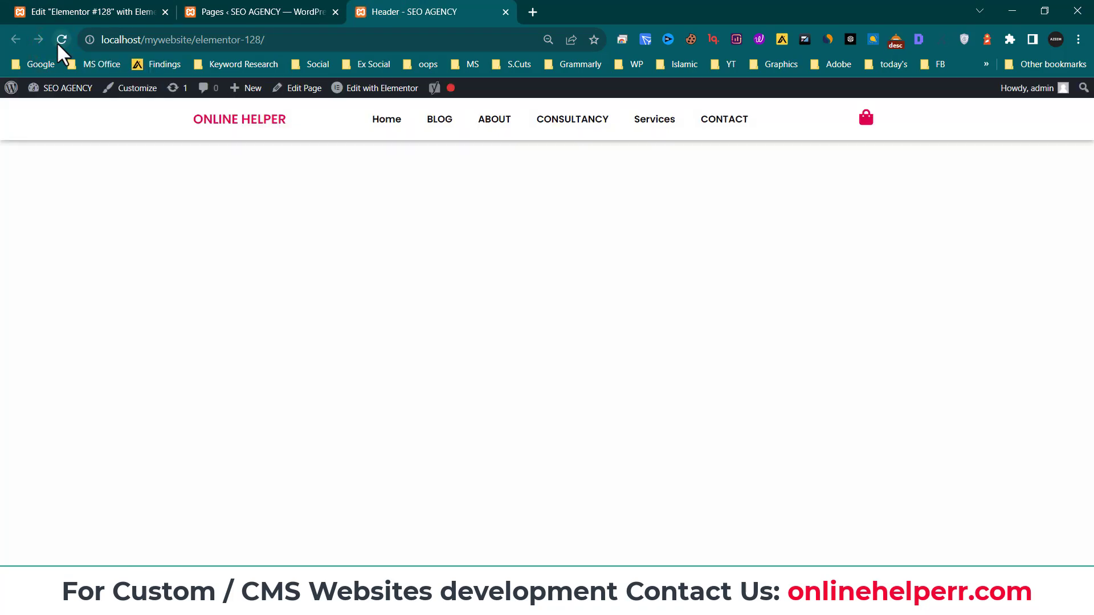
{"action": "right_click", "coordinate": [641, 237]}
{"action": "left_click", "coordinate": [721, 502]}
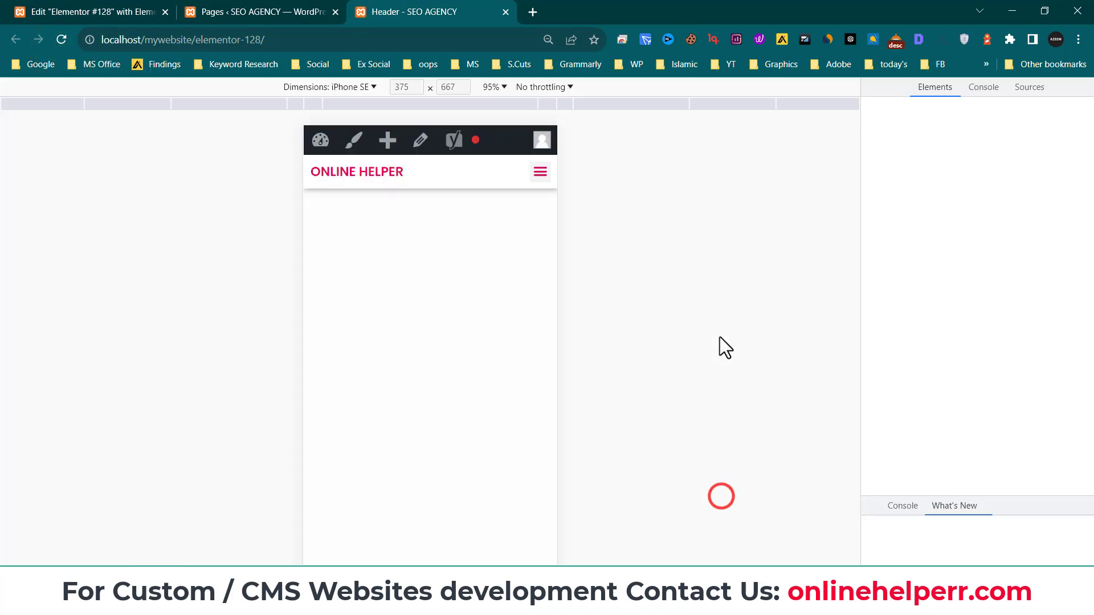
{"action": "left_click", "coordinate": [340, 87]}
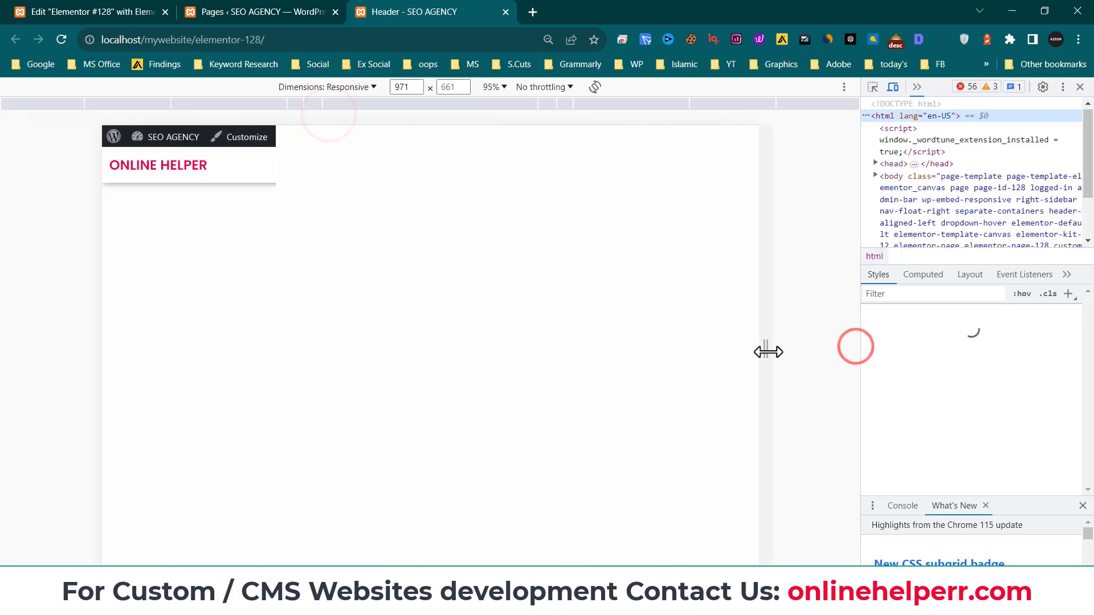